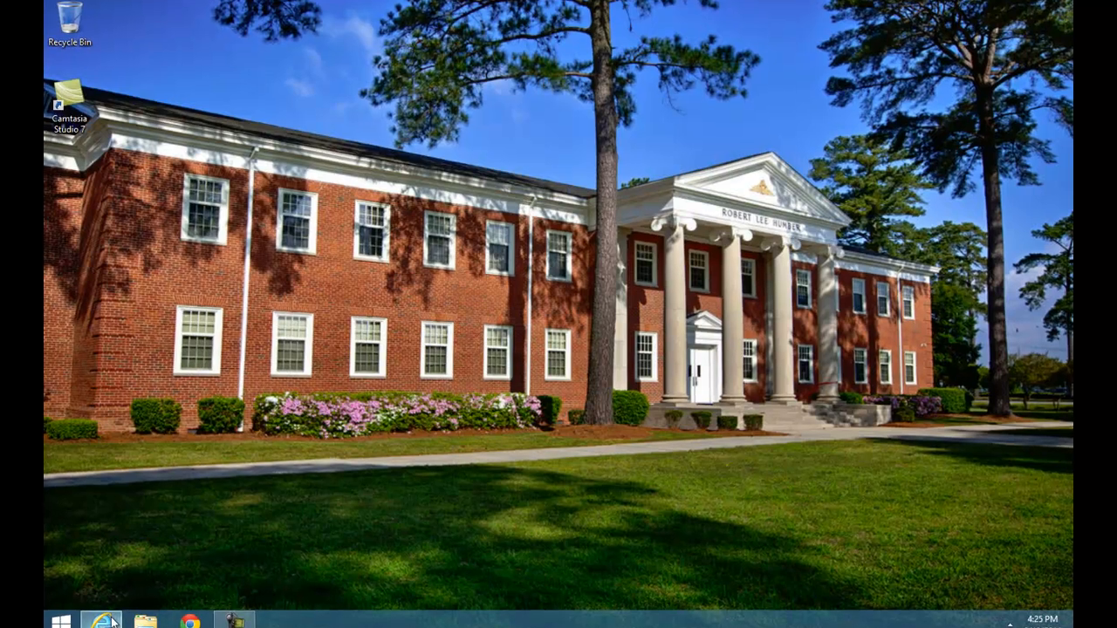
Switch to the Internet Explorer lab view and connect to the WKSTN-MBR-B machine.
{"action": "mouse_move", "coordinate": [113, 611]}
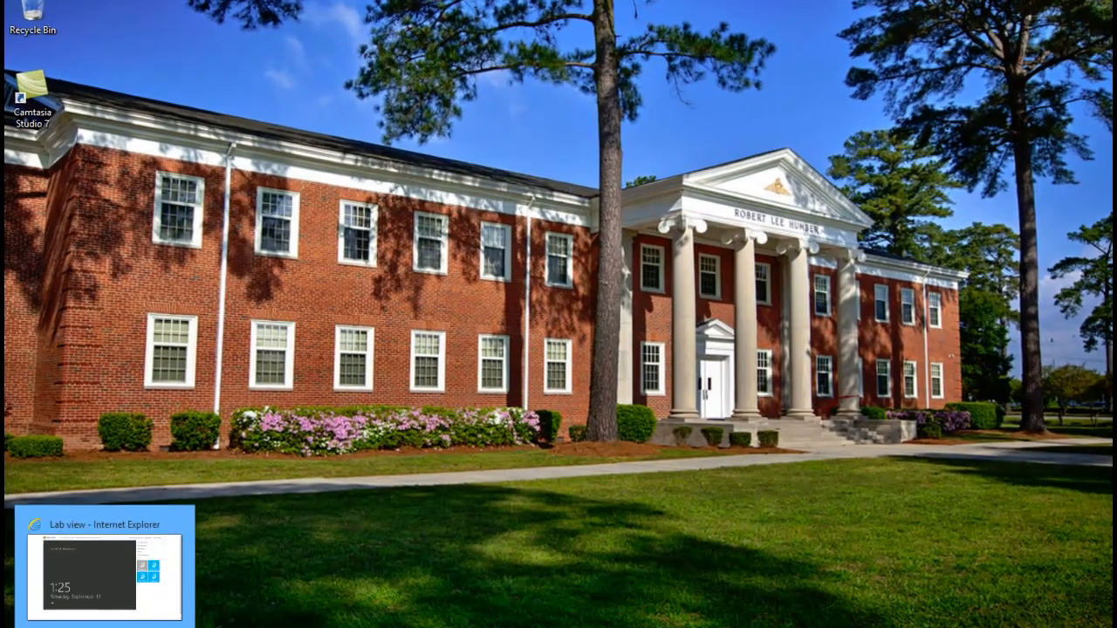
{"action": "left_click", "coordinate": [144, 572]}
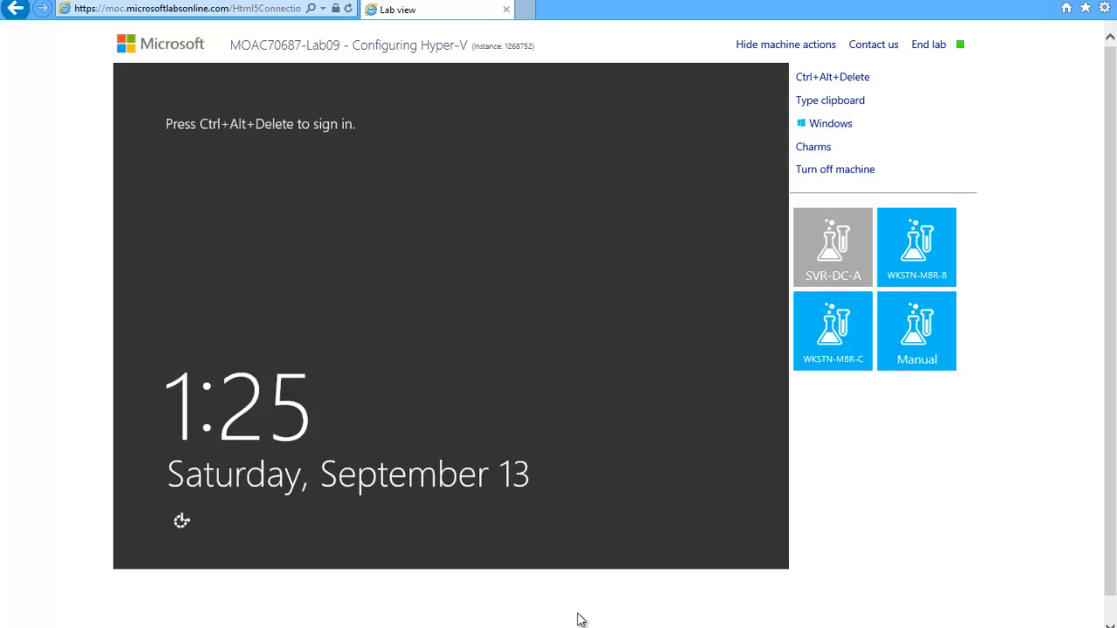
{"action": "left_click", "coordinate": [947, 249]}
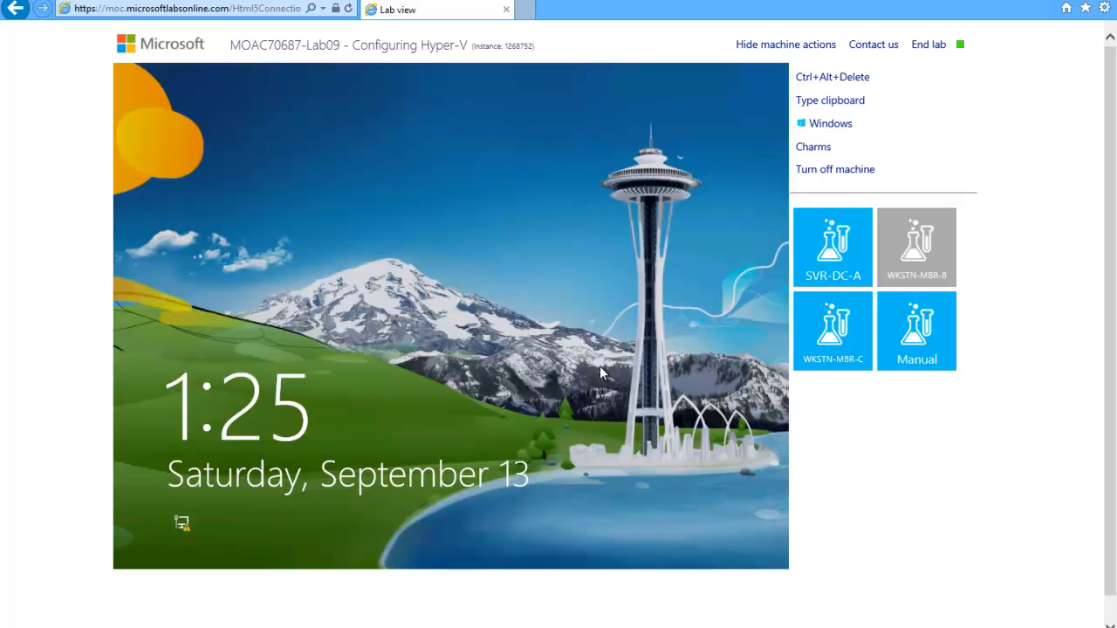
Unlock WKSTN-MBR-B and sign in as ADATUM\Administrator with the account password.
{"action": "left_click", "coordinate": [836, 86]}
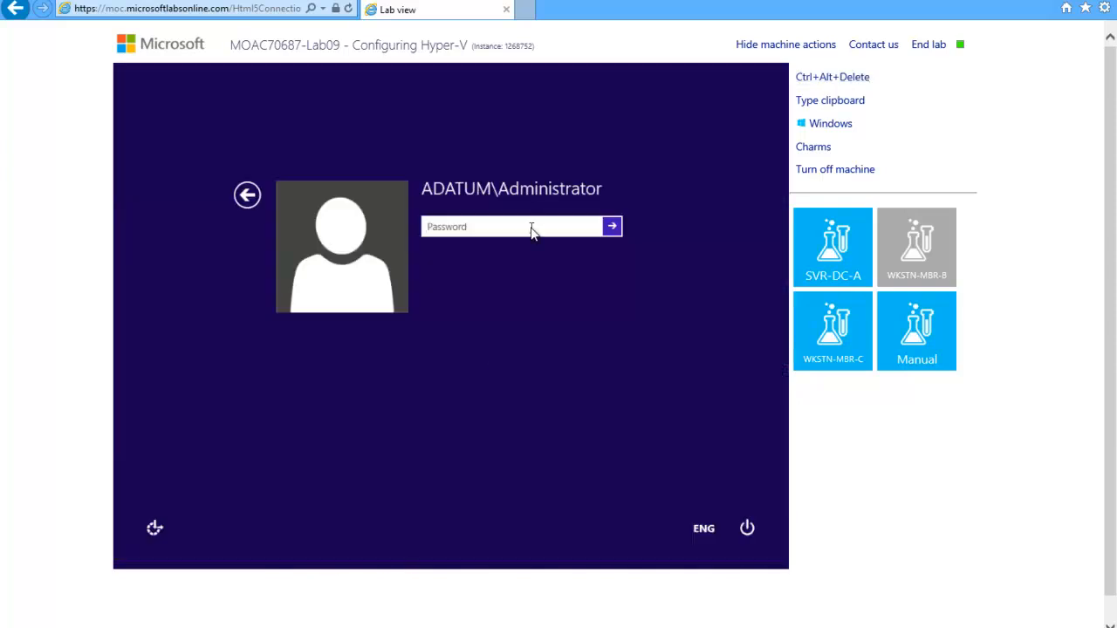
{"action": "type", "text": "Pa$$w0rd"}
{"action": "key", "text": "Return"}
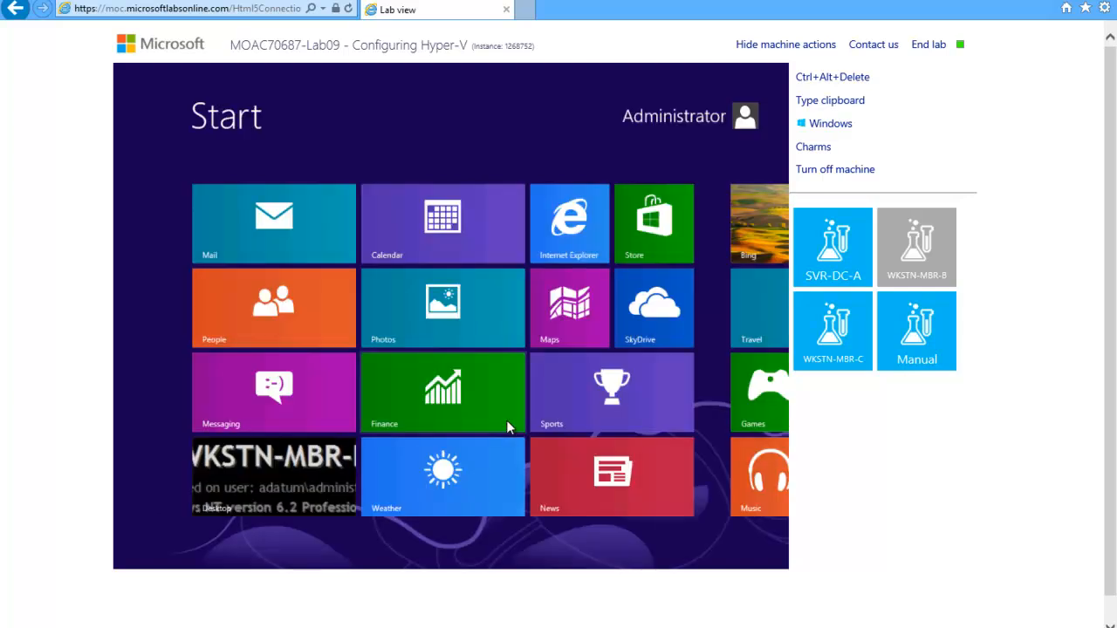
Go to the WKSTN-MBR-B desktop and open a Command Prompt with administrator rights.
{"action": "left_click", "coordinate": [303, 469]}
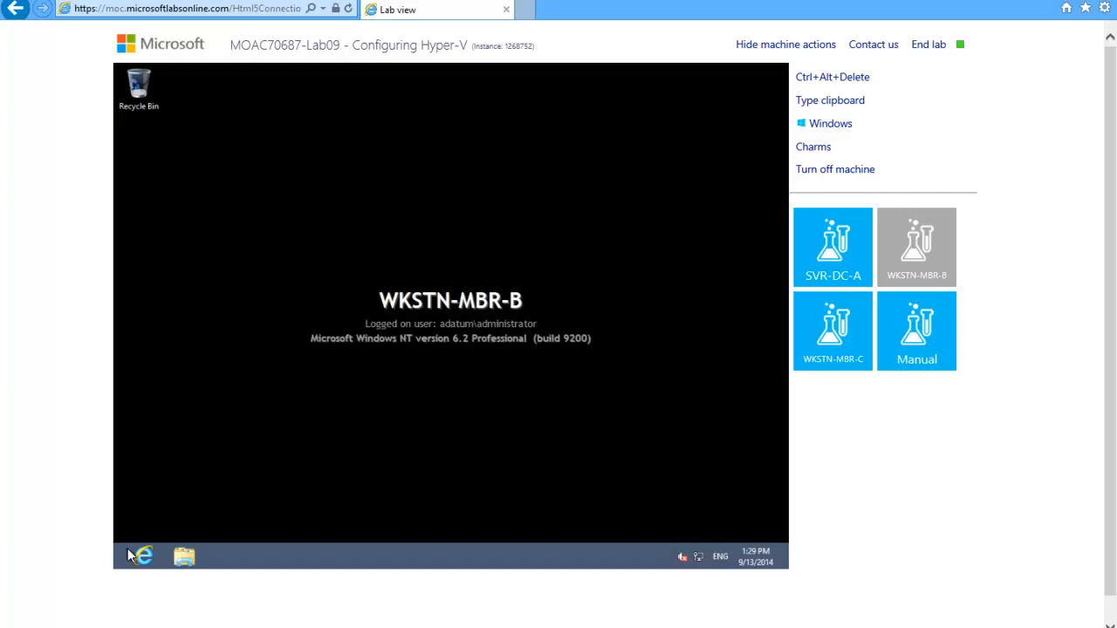
{"action": "mouse_move", "coordinate": [120, 570]}
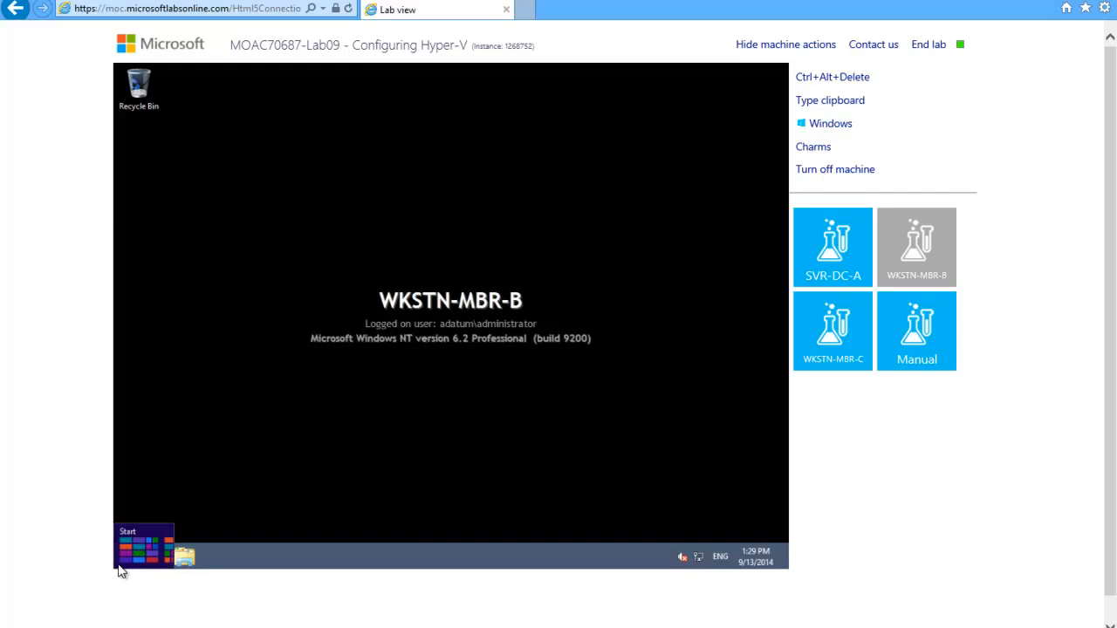
{"action": "right_click", "coordinate": [120, 570]}
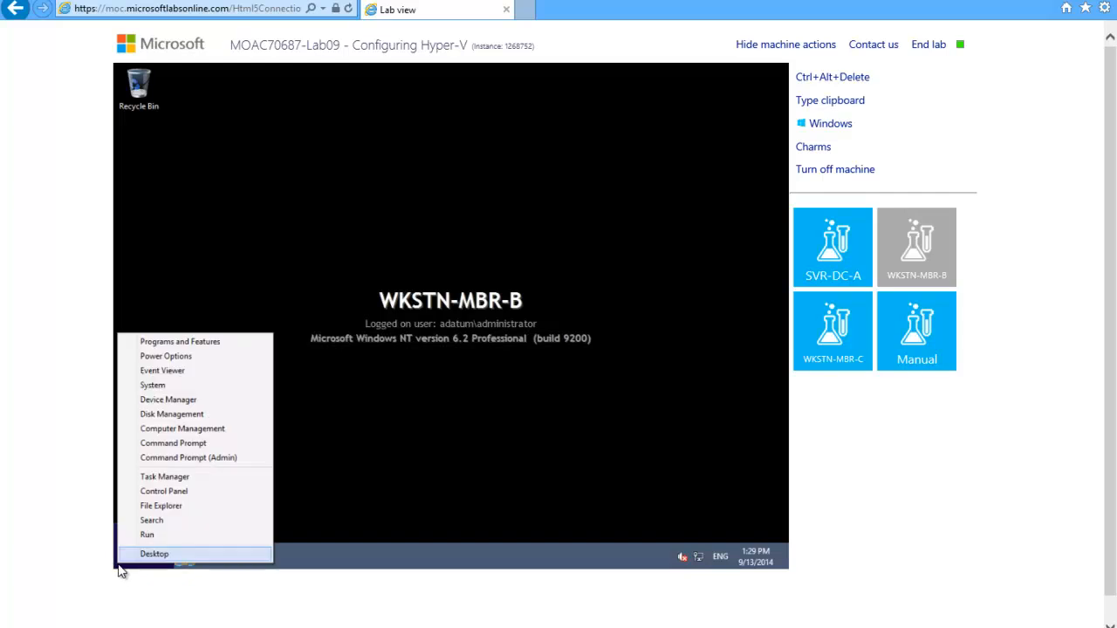
{"action": "left_click", "coordinate": [204, 457]}
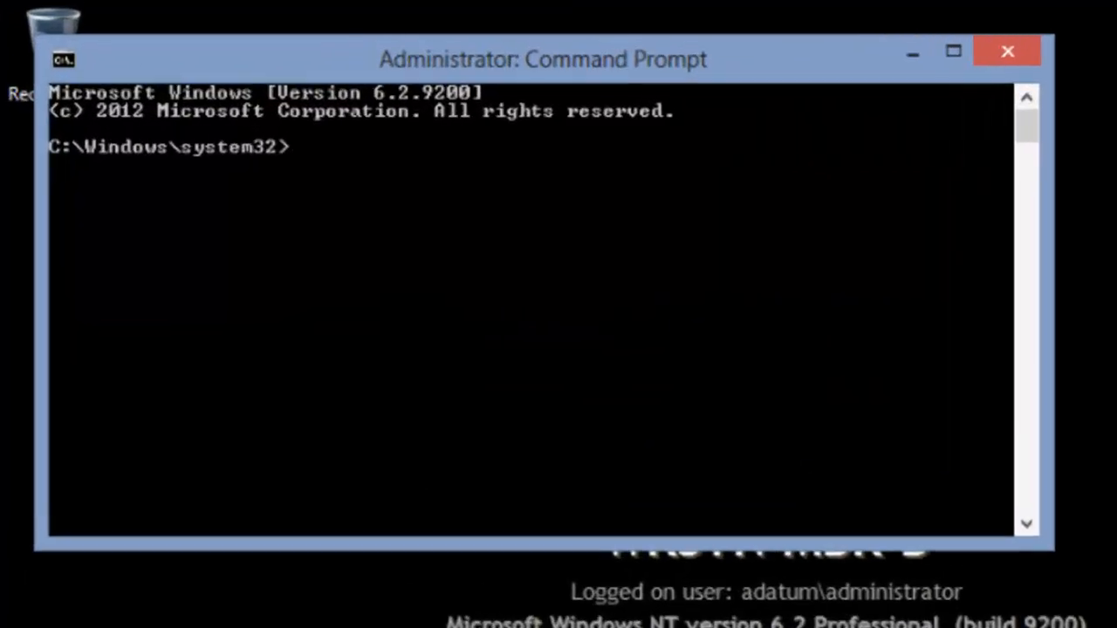
Run dism /online /enable-feature /featurename:Microsoft-Hyper-V-All and agree to restart the computer.
{"action": "type", "text": "dism /online /enable-feature /featurename:Microsoft-"}
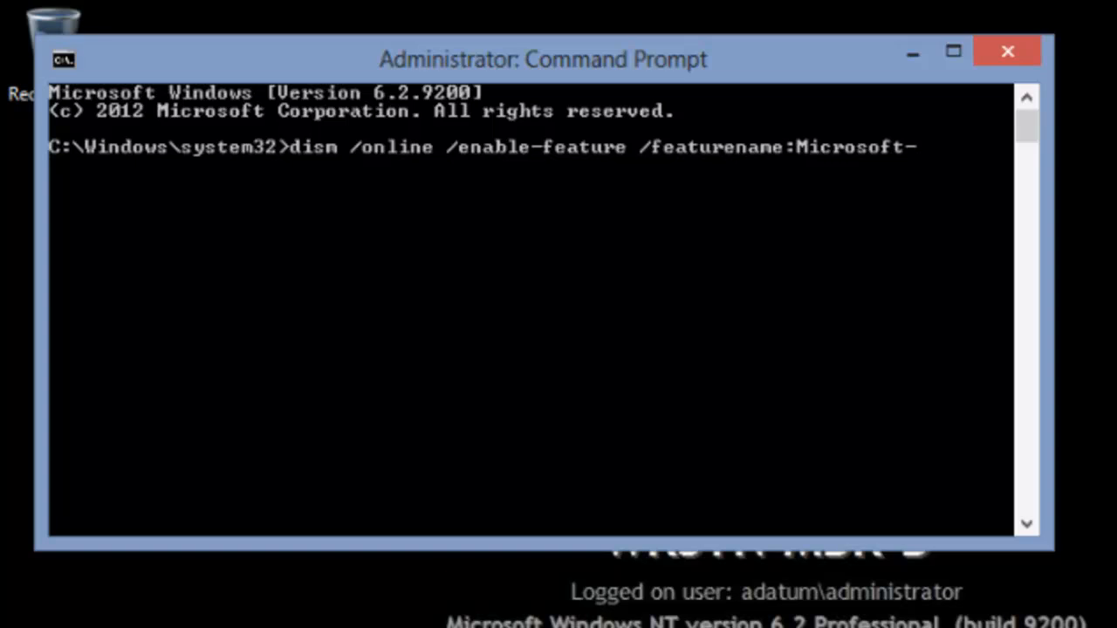
{"action": "type", "text": "Hyper-V-"}
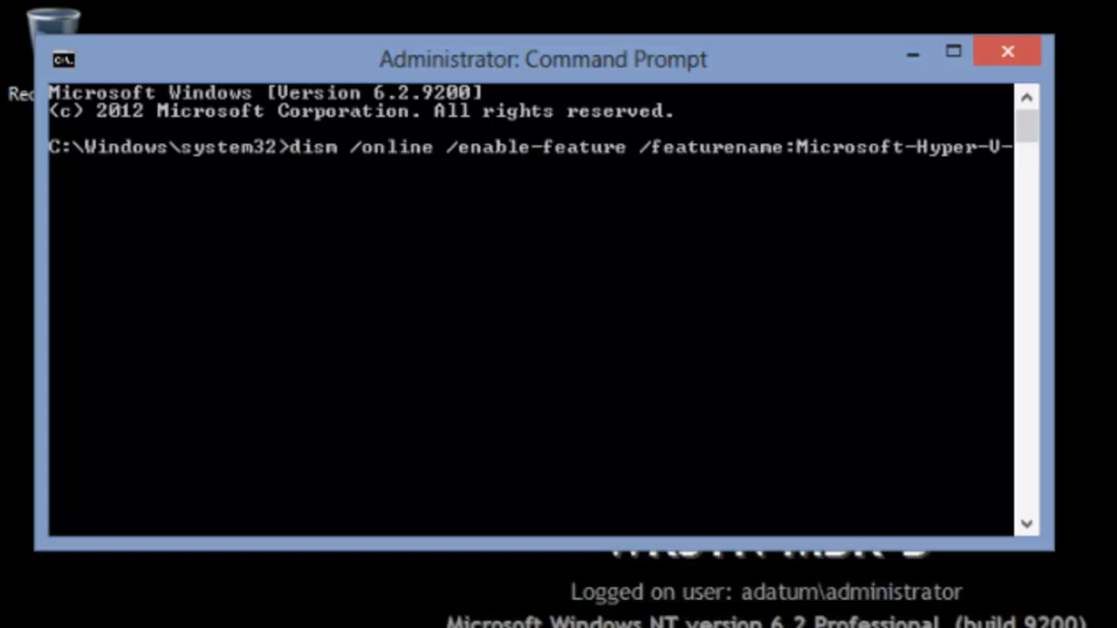
{"action": "type", "text": "All"}
{"action": "key", "text": "Return"}
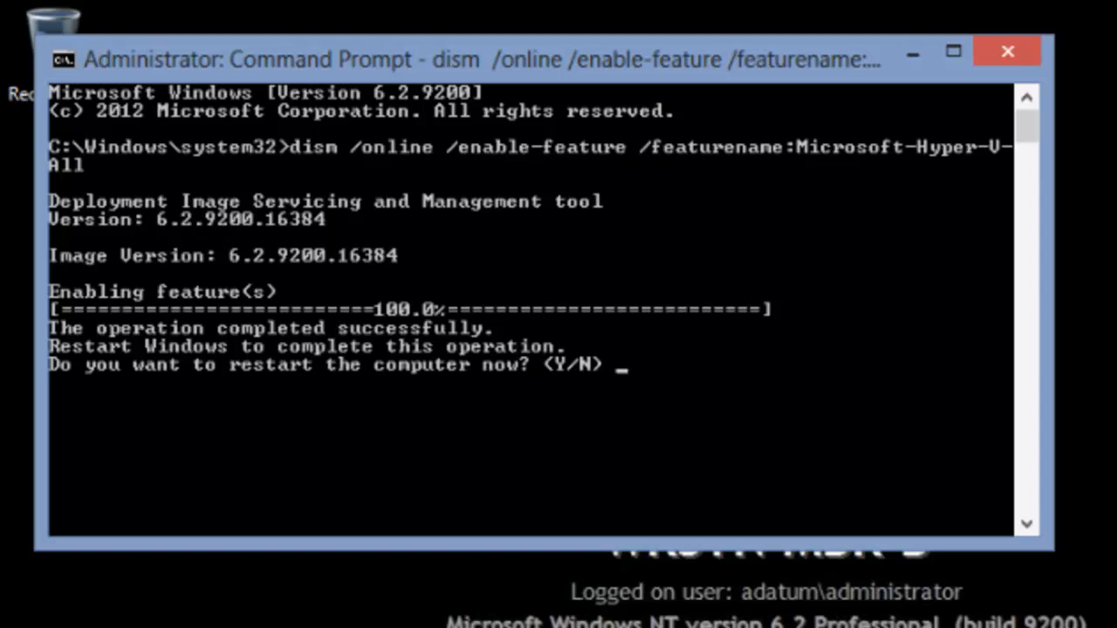
{"action": "type", "text": "y"}
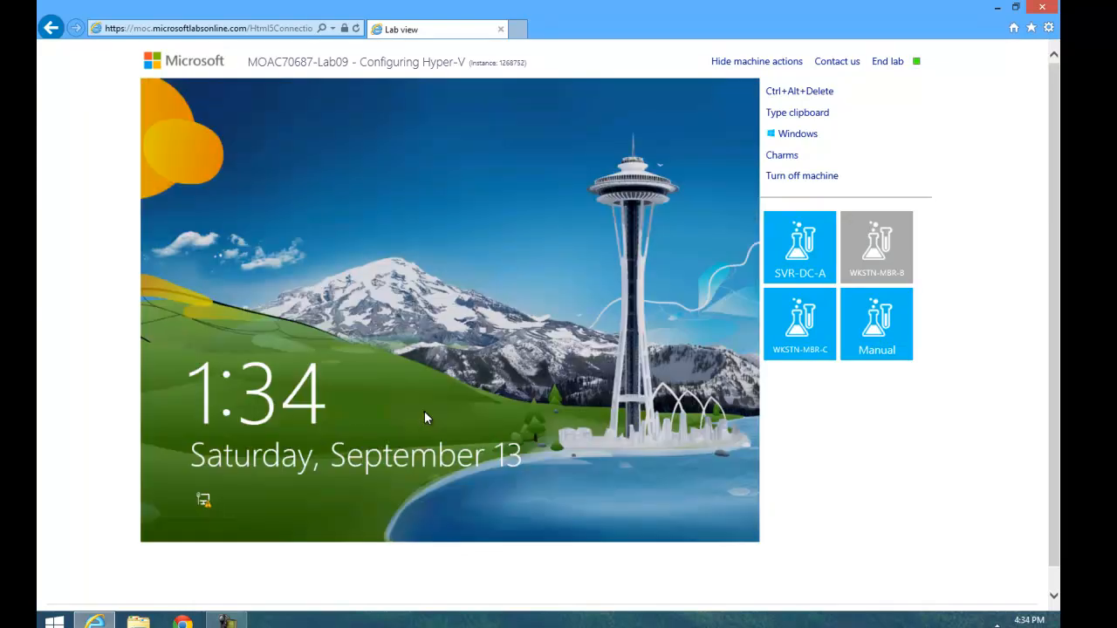
Sign back in to the restarted WKSTN-MBR-B as ADATUM\Administrator by entering the account password.
{"action": "left_click", "coordinate": [790, 92]}
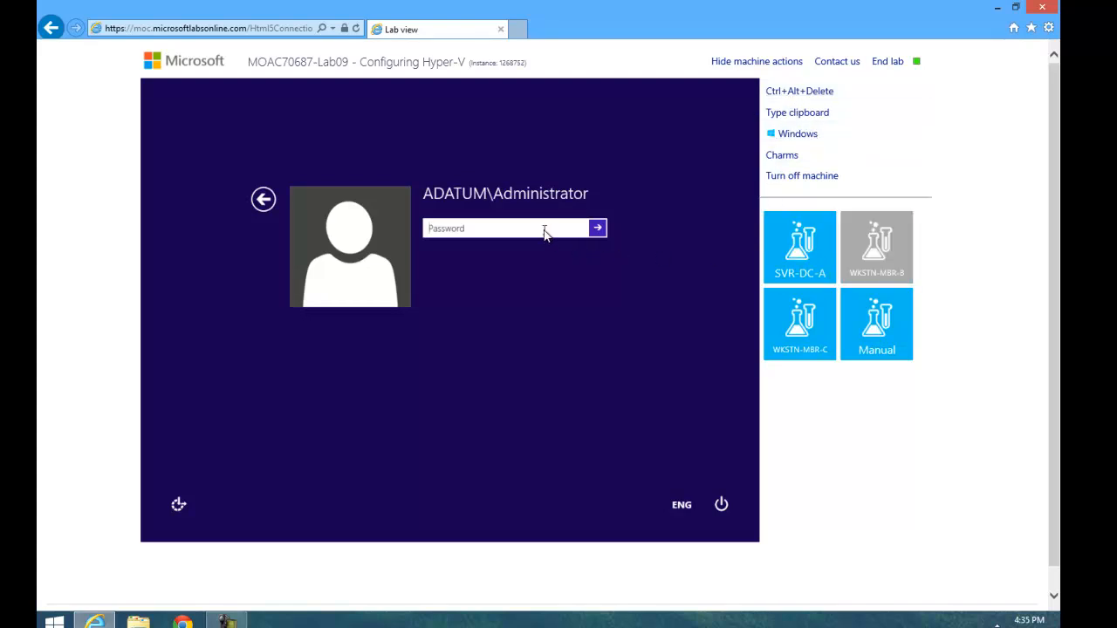
{"action": "type", "text": "Pa$$w0rd"}
{"action": "left_click", "coordinate": [598, 228]}
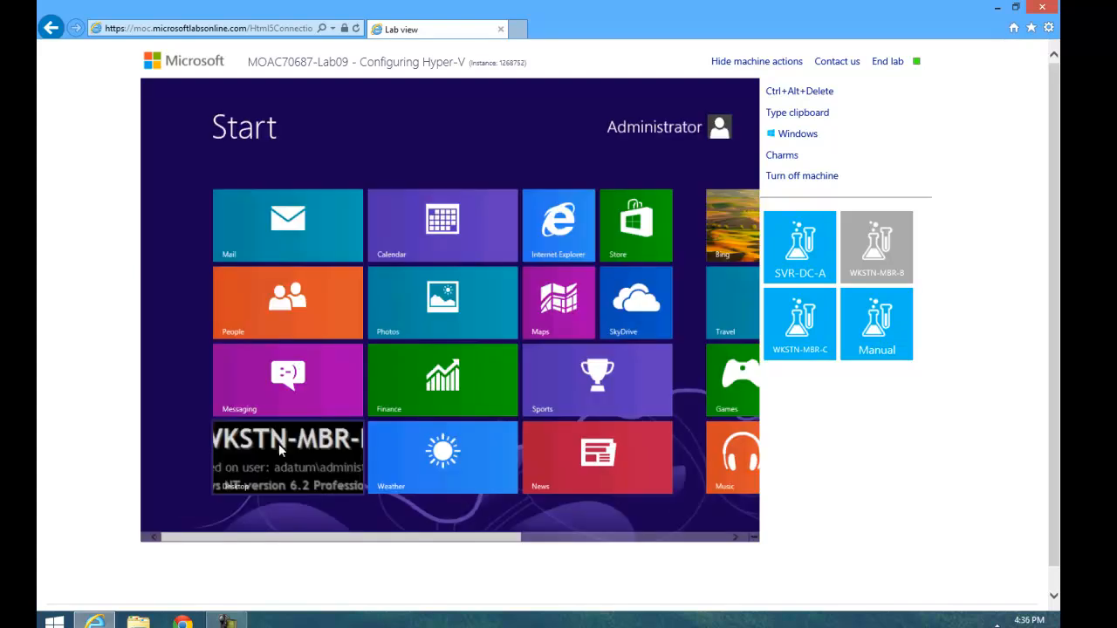
From the desktop, open Control Panel's Programs category and bring up the dialog for turning Windows features on or off.
{"action": "left_click", "coordinate": [278, 443]}
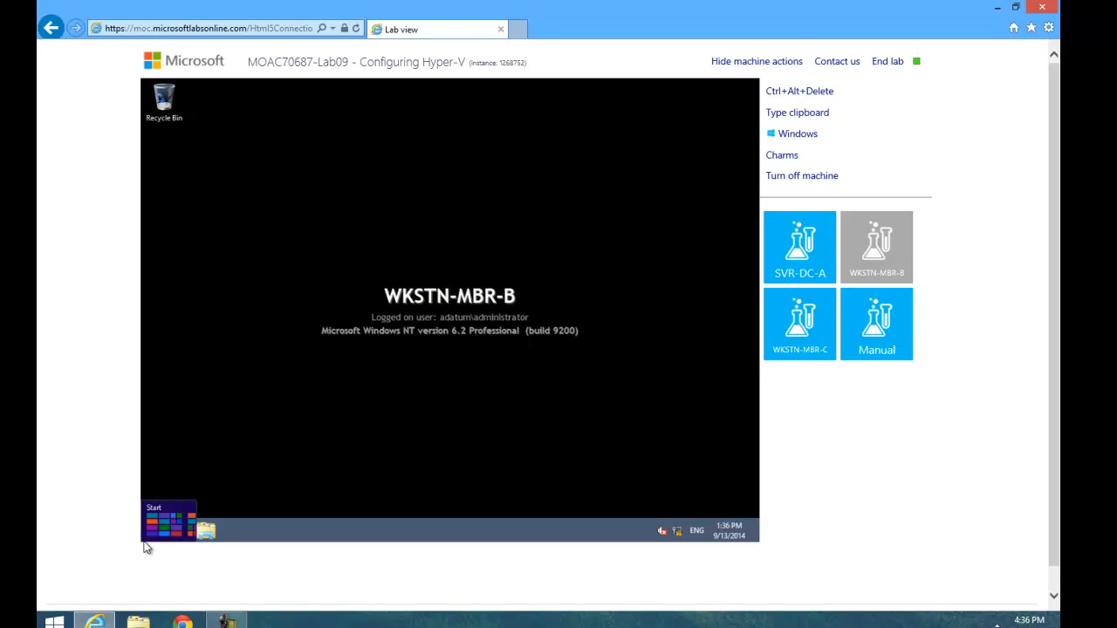
{"action": "right_click", "coordinate": [147, 546]}
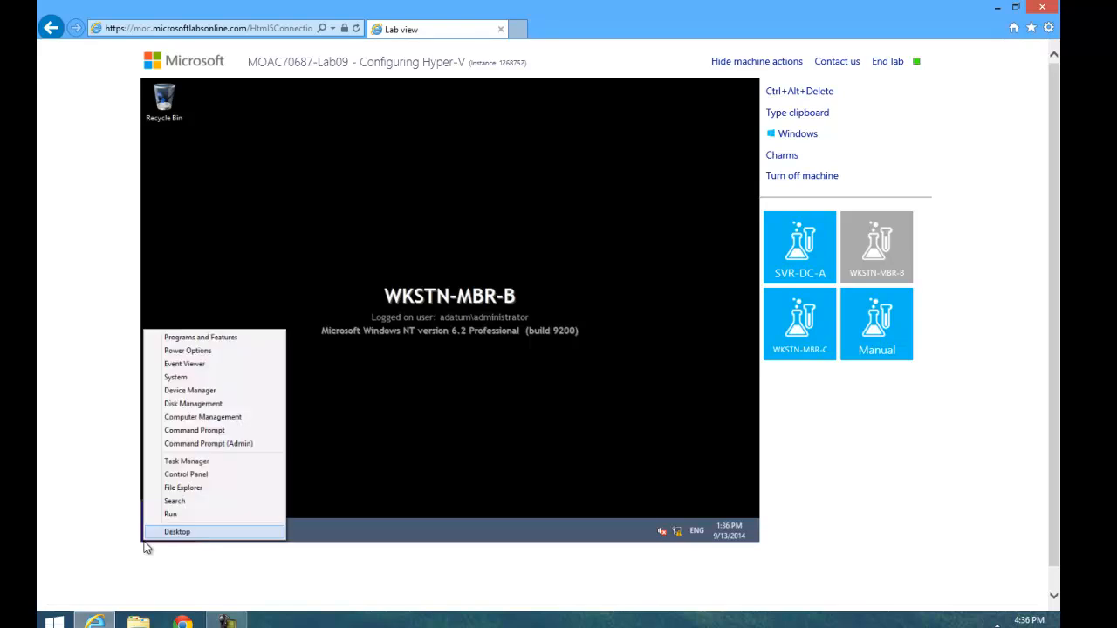
{"action": "left_click", "coordinate": [181, 475]}
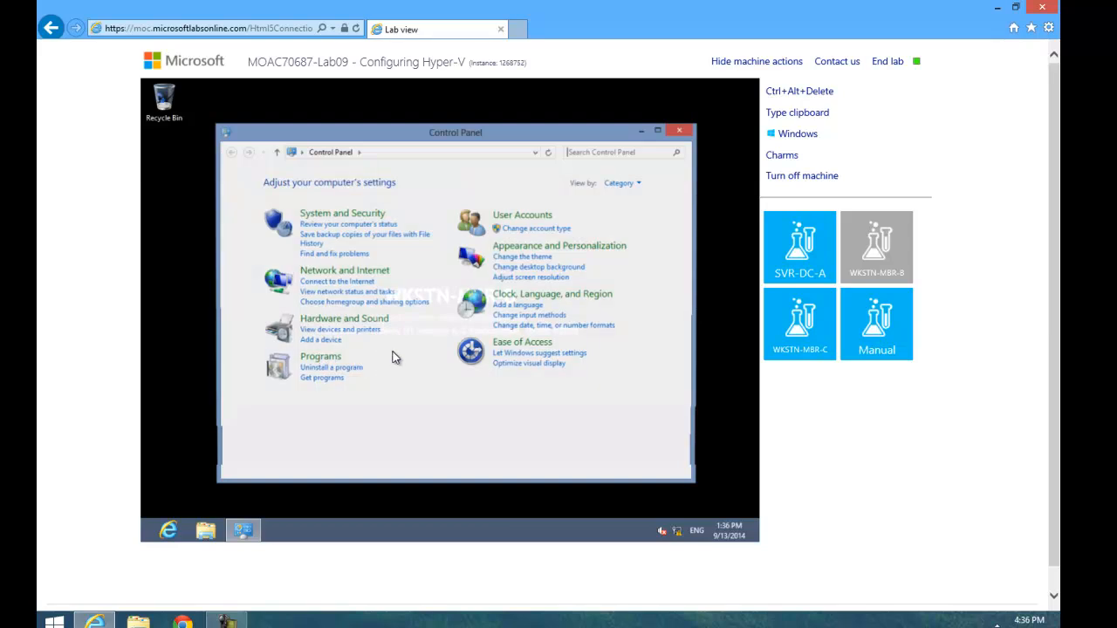
{"action": "left_click", "coordinate": [329, 357]}
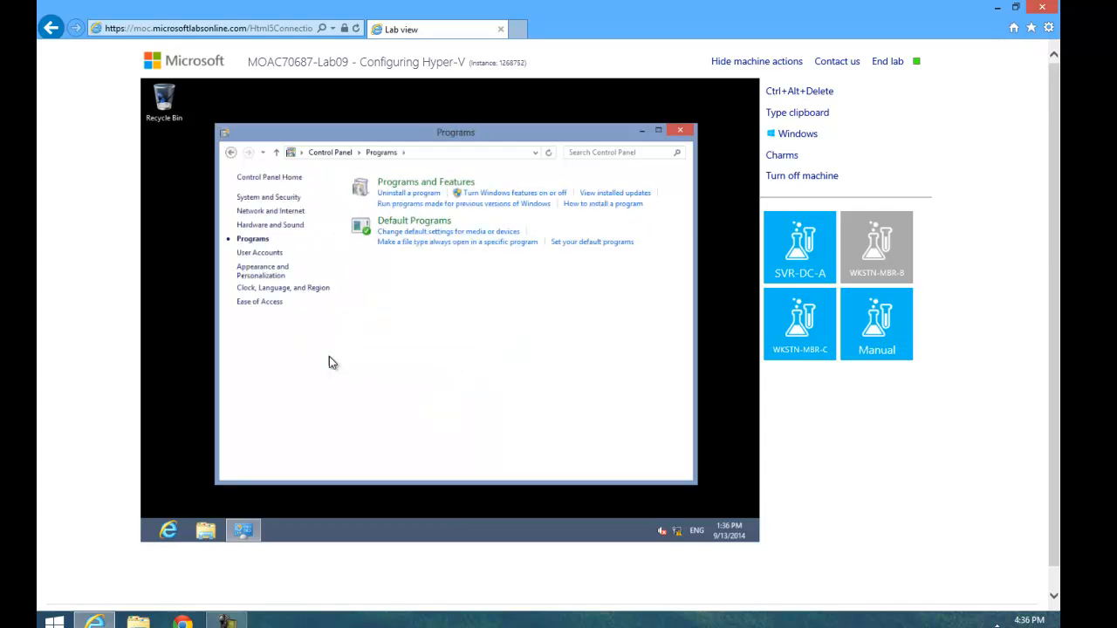
{"action": "left_click", "coordinate": [523, 196]}
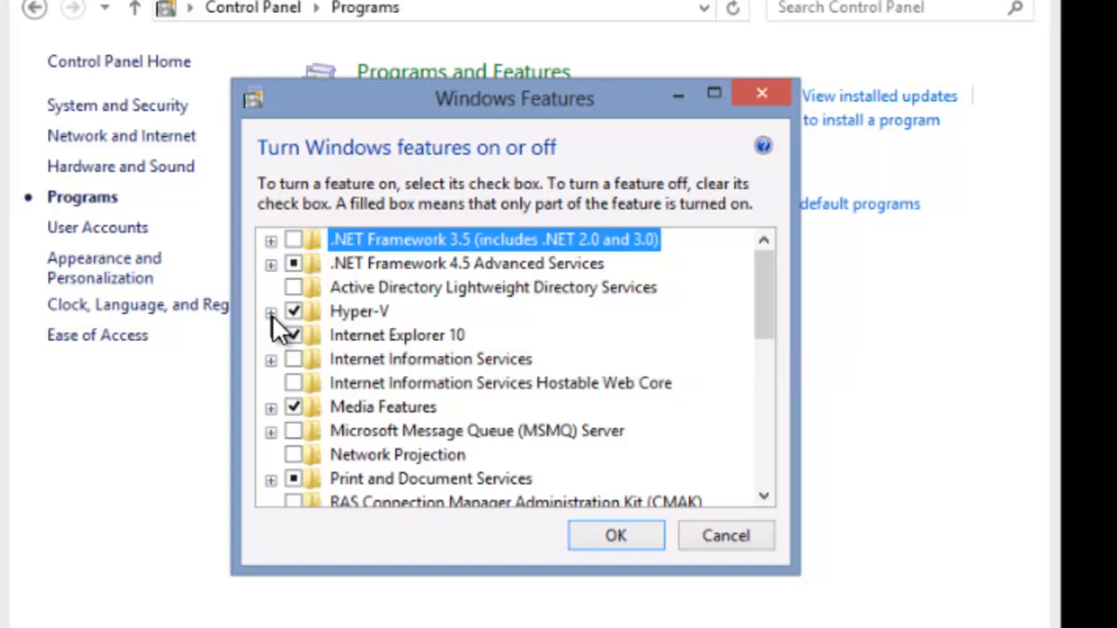
Expand Hyper-V and its Management Tools to check which components are enabled, and close Windows Features without changes.
{"action": "left_click", "coordinate": [271, 312]}
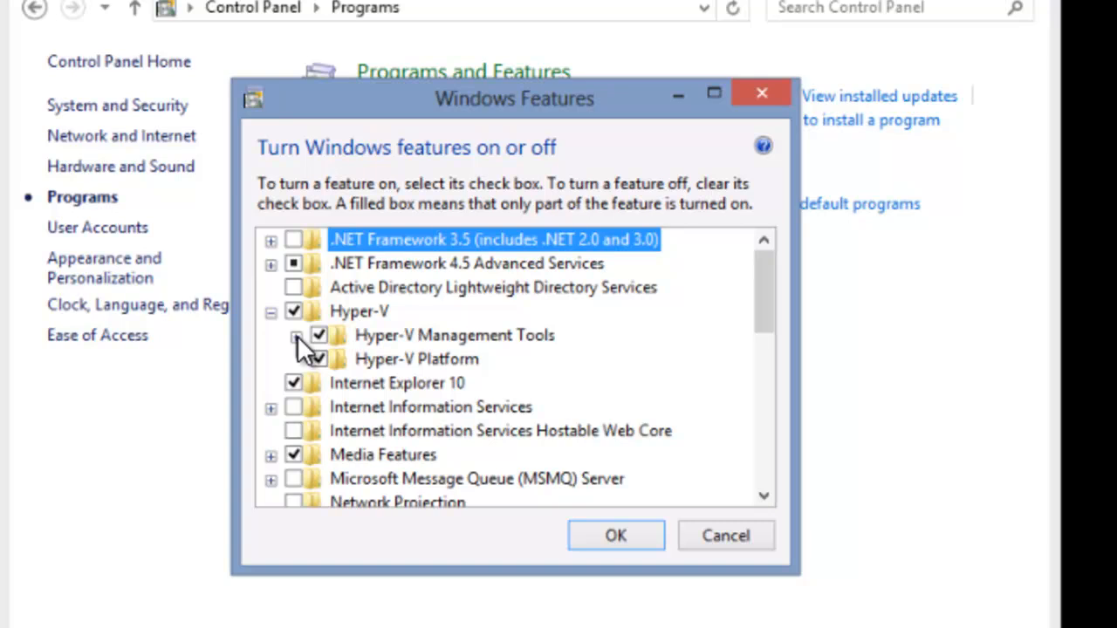
{"action": "left_click", "coordinate": [296, 336]}
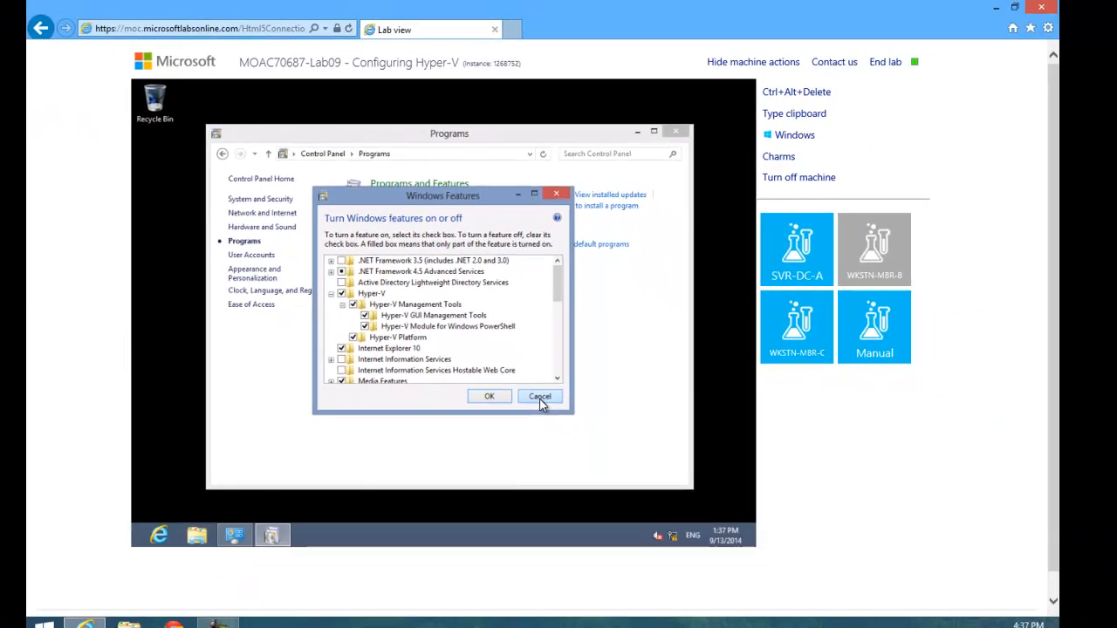
{"action": "left_click", "coordinate": [540, 397]}
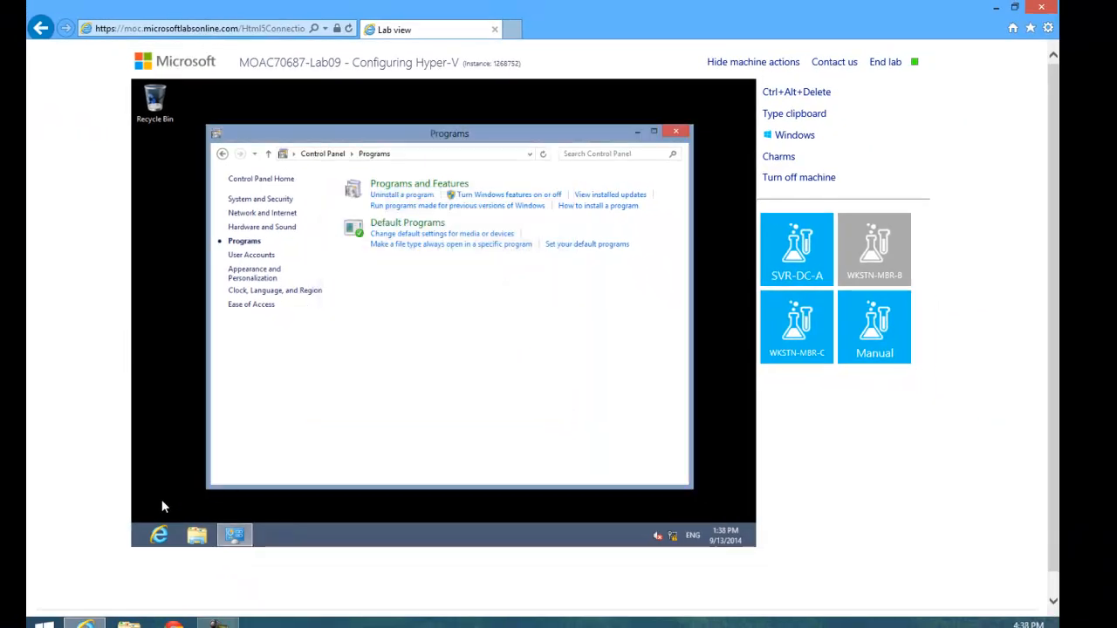
Launch Hyper-V Manager from the Start screen.
{"action": "left_click", "coordinate": [135, 549]}
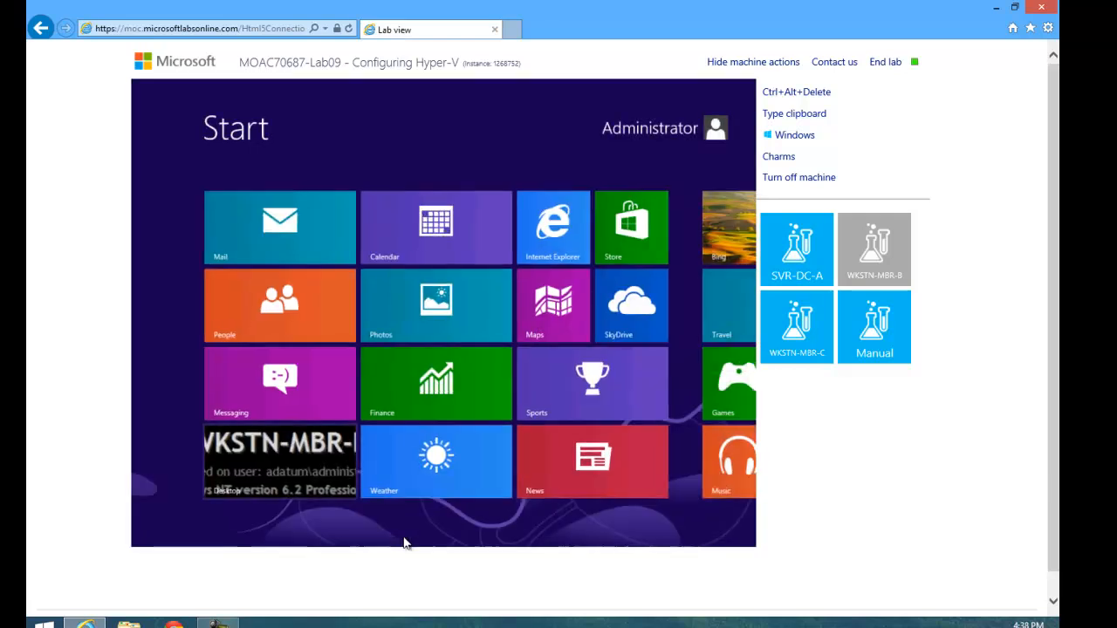
{"action": "scroll", "coordinate": [488, 546], "scroll_direction": "down", "scroll_amount": 1}
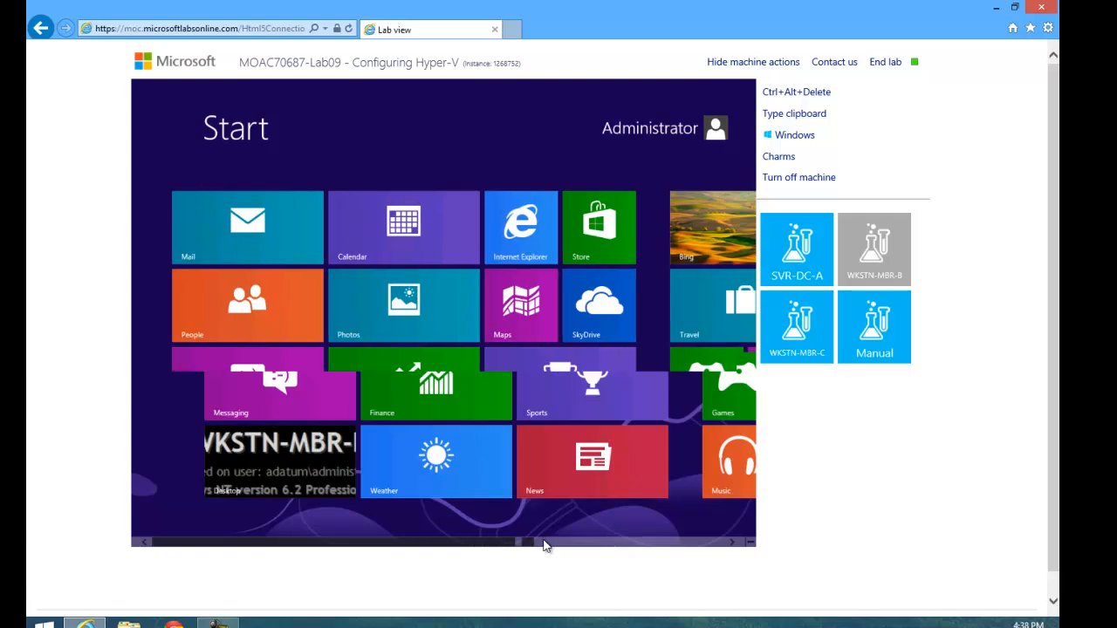
{"action": "scroll", "coordinate": [602, 547], "scroll_direction": "down", "scroll_amount": 3}
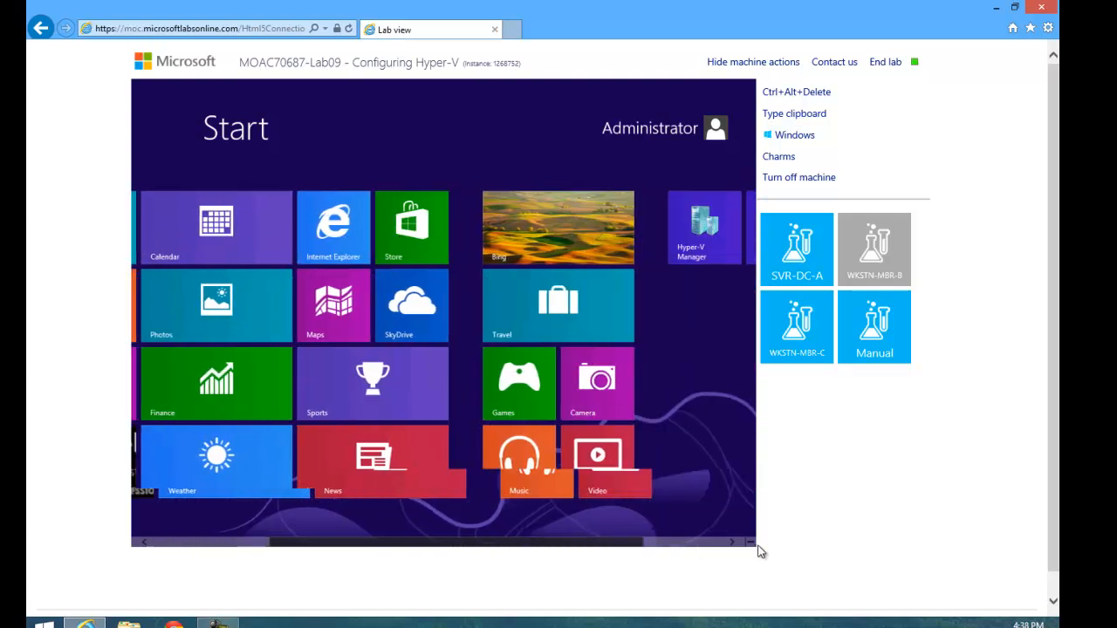
{"action": "scroll", "coordinate": [738, 546], "scroll_direction": "down", "scroll_amount": 3}
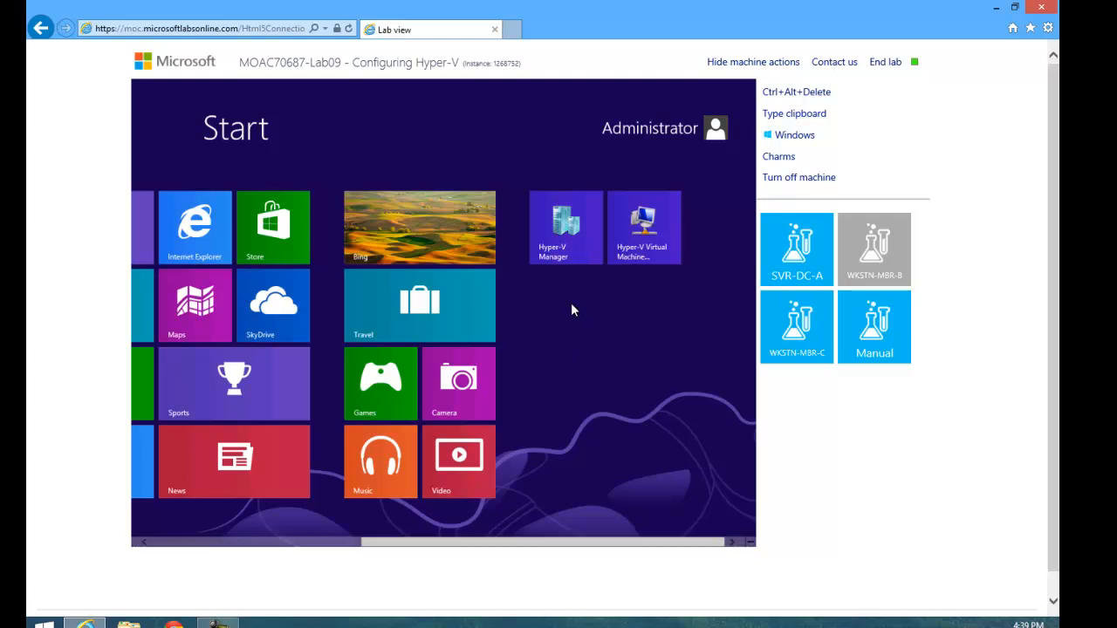
{"action": "left_click", "coordinate": [559, 239]}
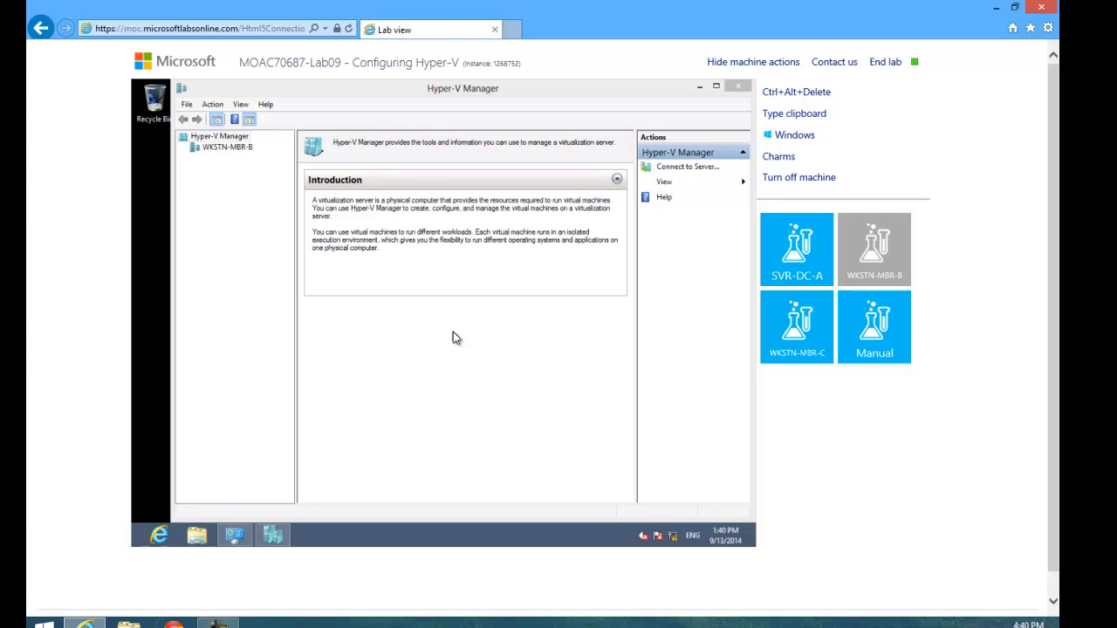
Create an Internal virtual switch for WKSTN-MBR-B in Virtual Switch Manager, accepting the default properties.
{"action": "left_click", "coordinate": [226, 148]}
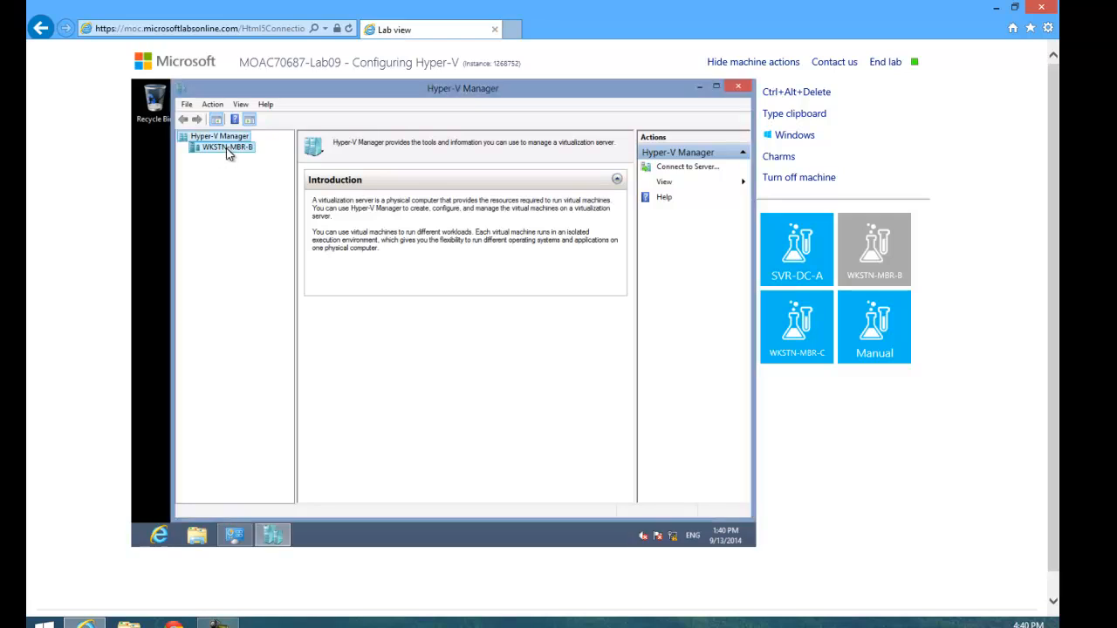
{"action": "right_click", "coordinate": [226, 148]}
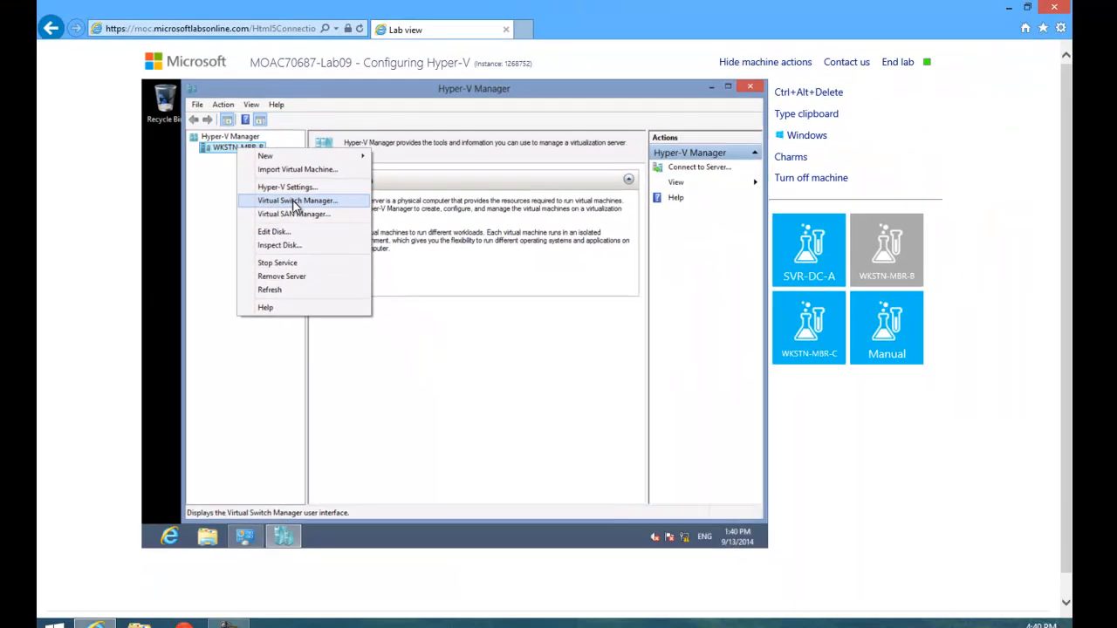
{"action": "left_click", "coordinate": [295, 202]}
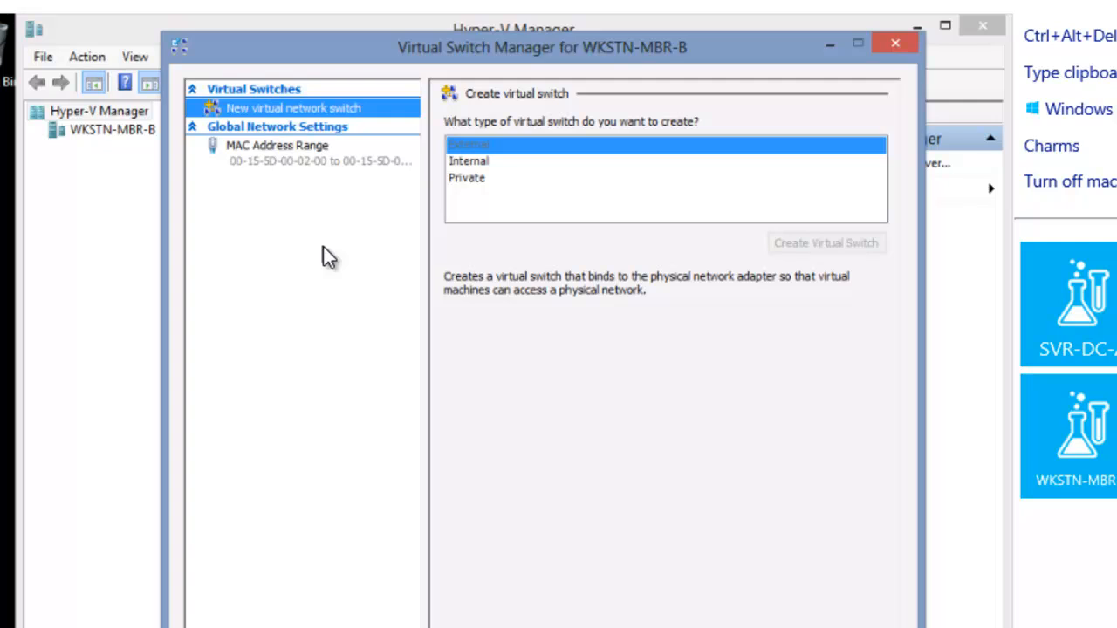
{"action": "left_click", "coordinate": [492, 162]}
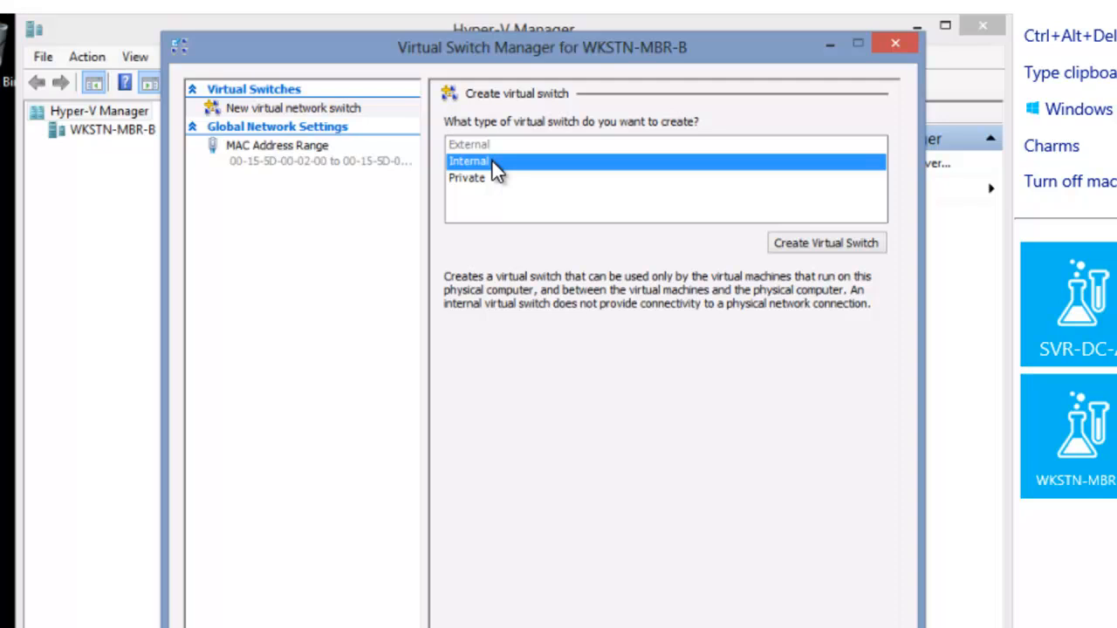
{"action": "left_click", "coordinate": [831, 251]}
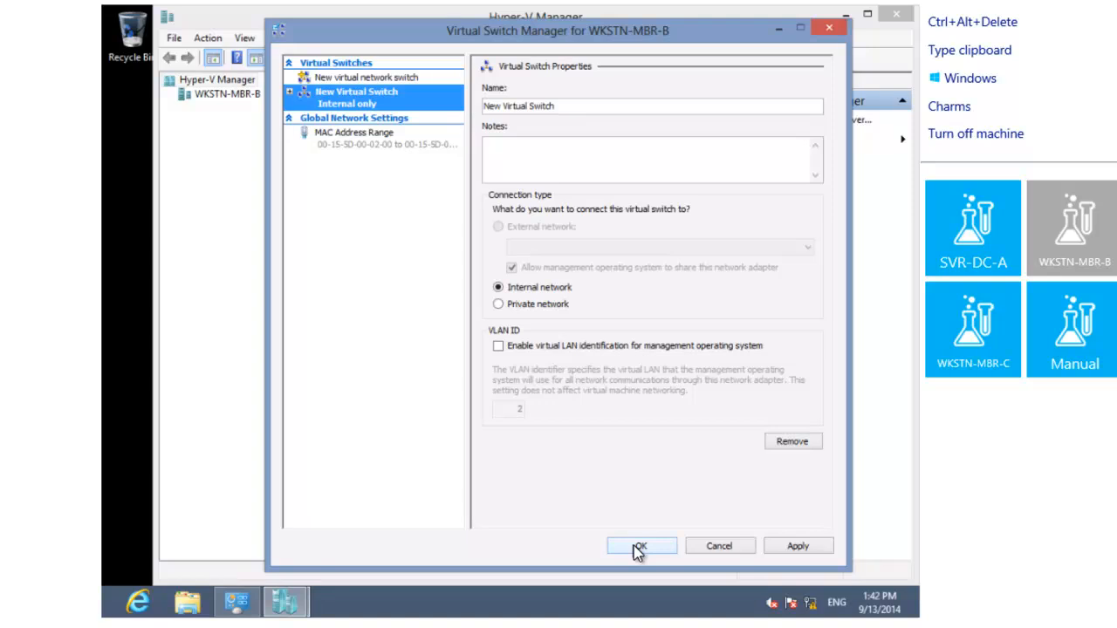
{"action": "left_click", "coordinate": [633, 545]}
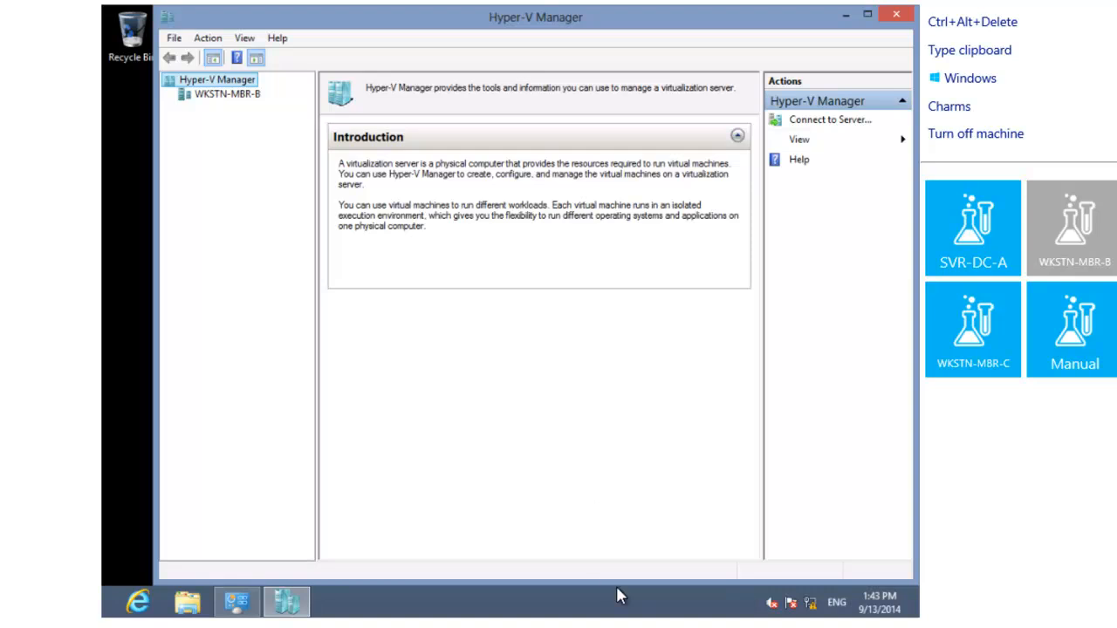
Start creating a new virtual machine on WKSTN-MBR-B and name it VM1, keeping the default storage location.
{"action": "left_click", "coordinate": [232, 96]}
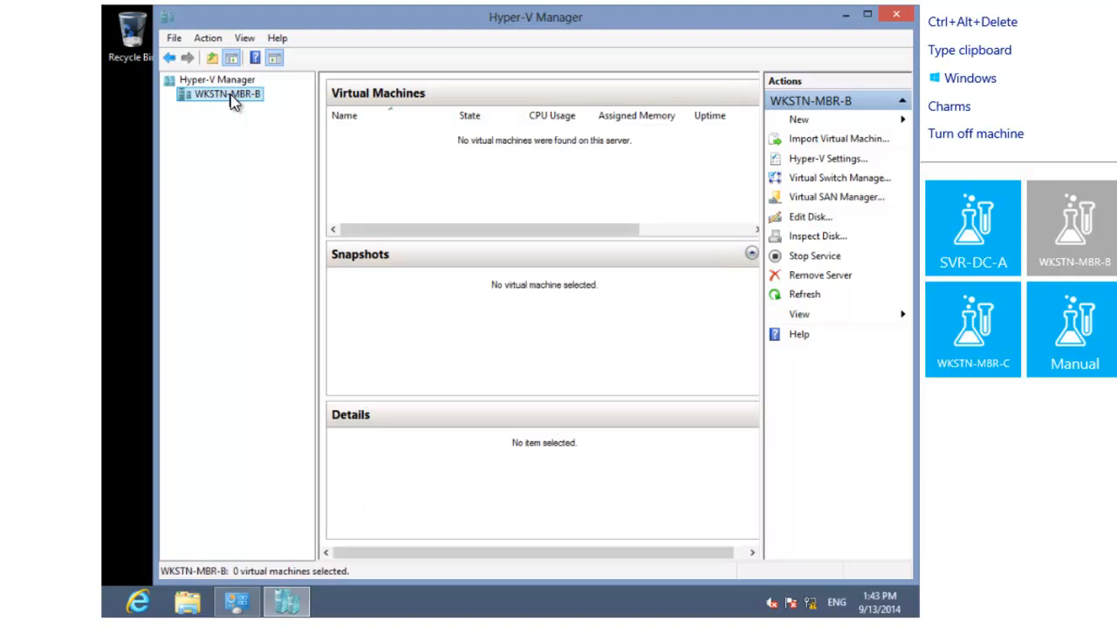
{"action": "left_click", "coordinate": [803, 122]}
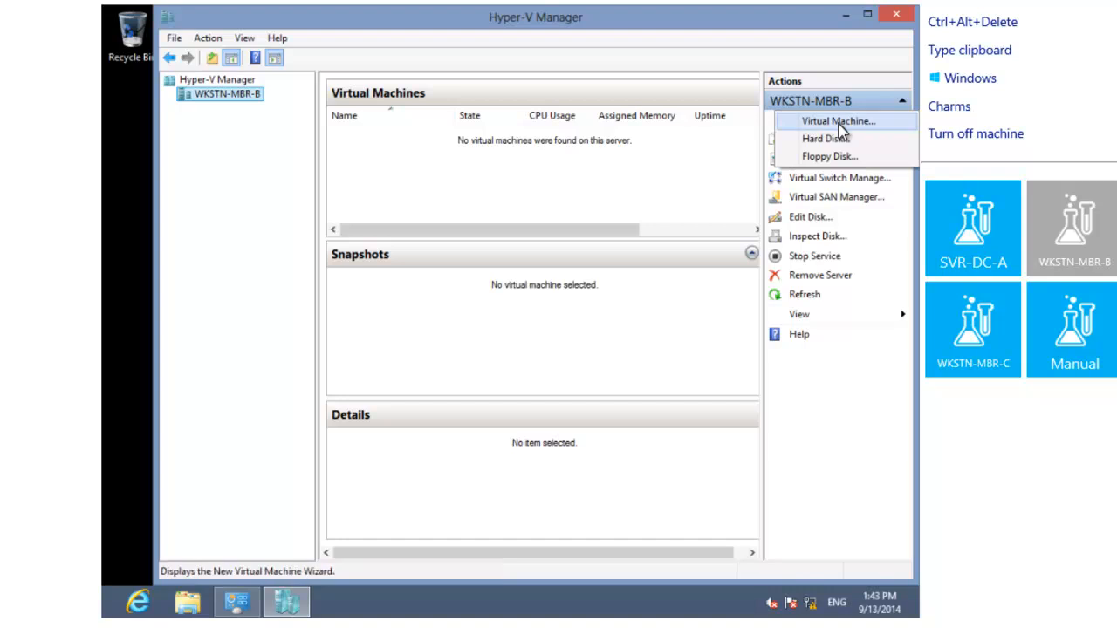
{"action": "left_click", "coordinate": [840, 128]}
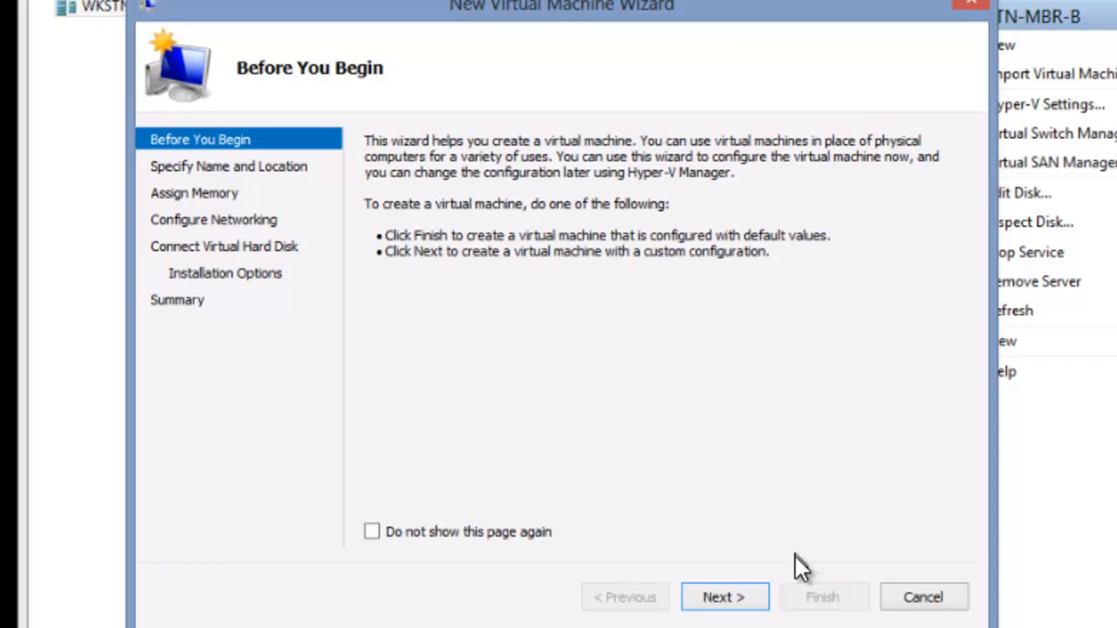
{"action": "left_click", "coordinate": [724, 597]}
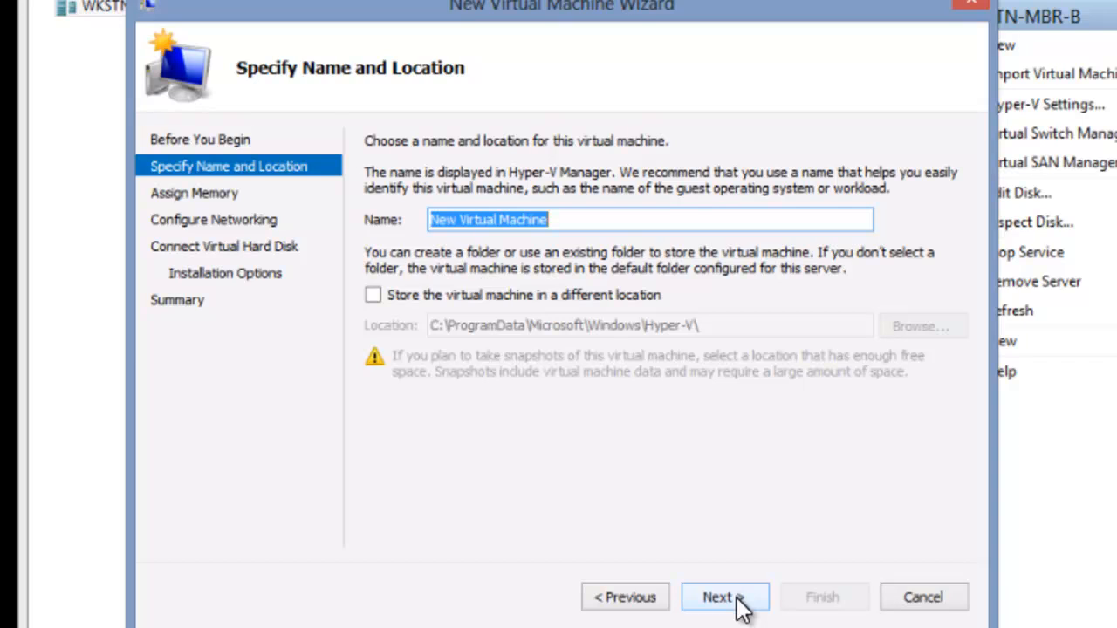
{"action": "type", "text": "VM"}
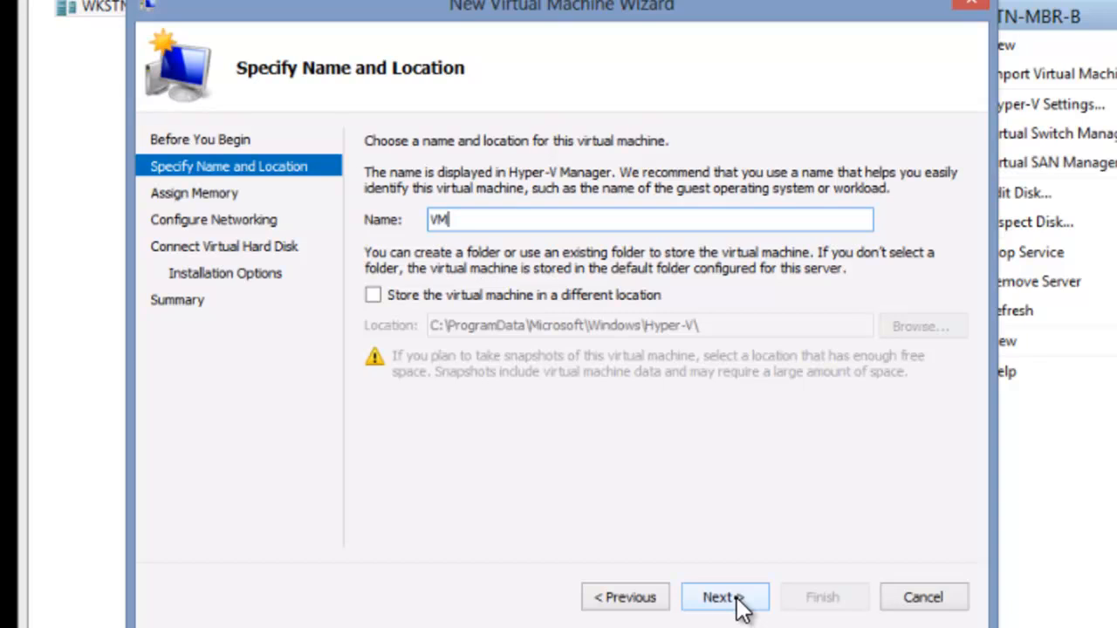
{"action": "type", "text": "1"}
{"action": "left_click", "coordinate": [736, 601]}
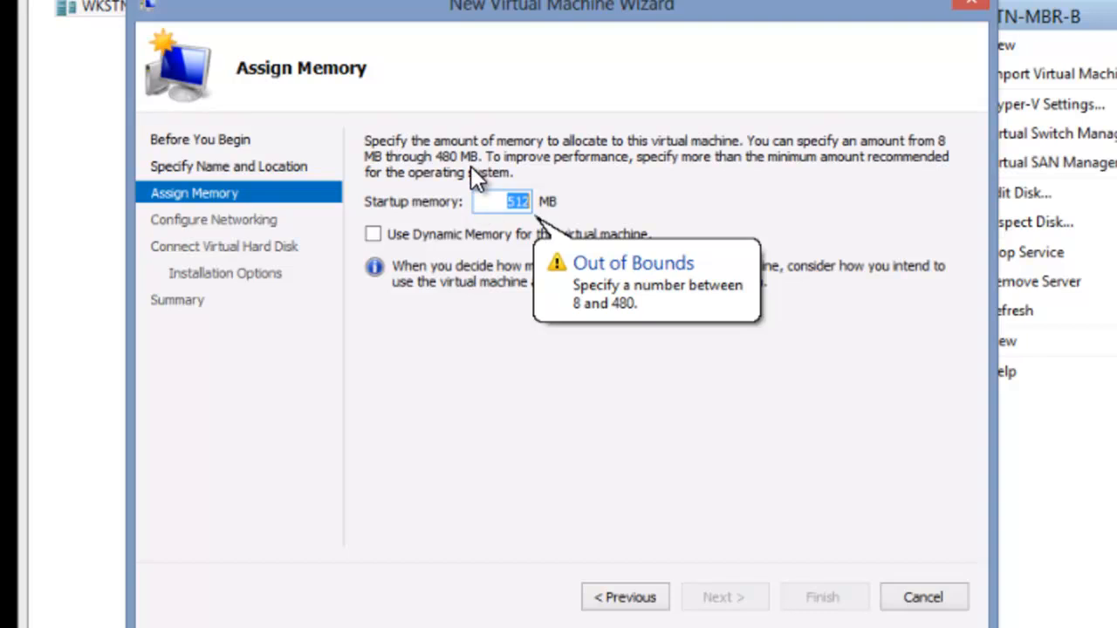
Assign VM1 480 MB of startup memory with Dynamic Memory enabled, and connect its network adapter to New Virtual Switch.
{"action": "type", "text": "480"}
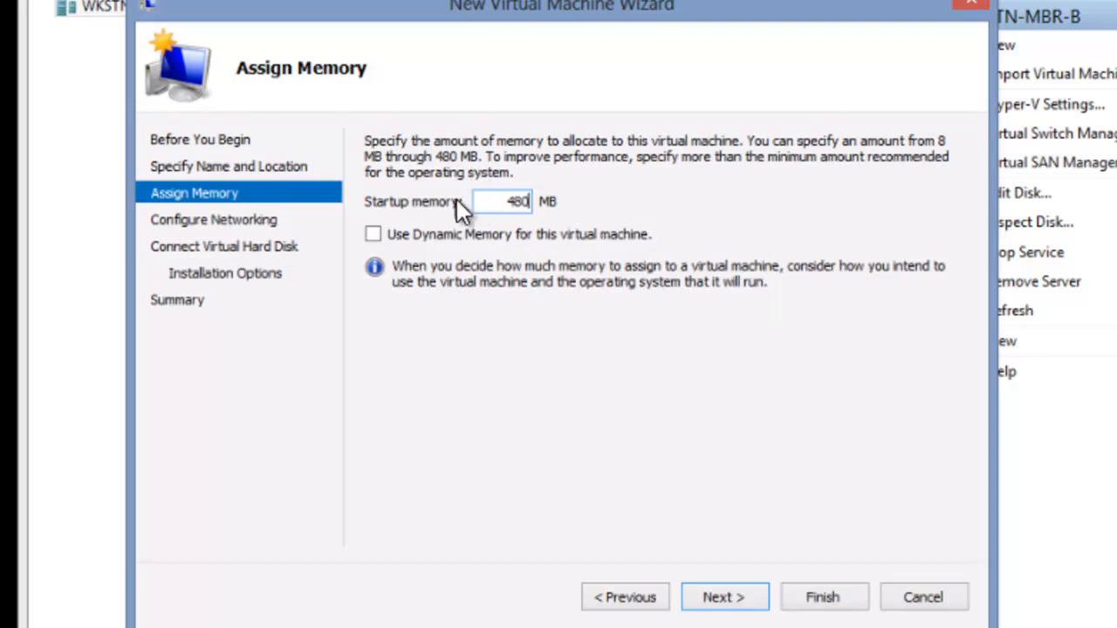
{"action": "left_click", "coordinate": [376, 239]}
{"action": "left_click", "coordinate": [735, 609]}
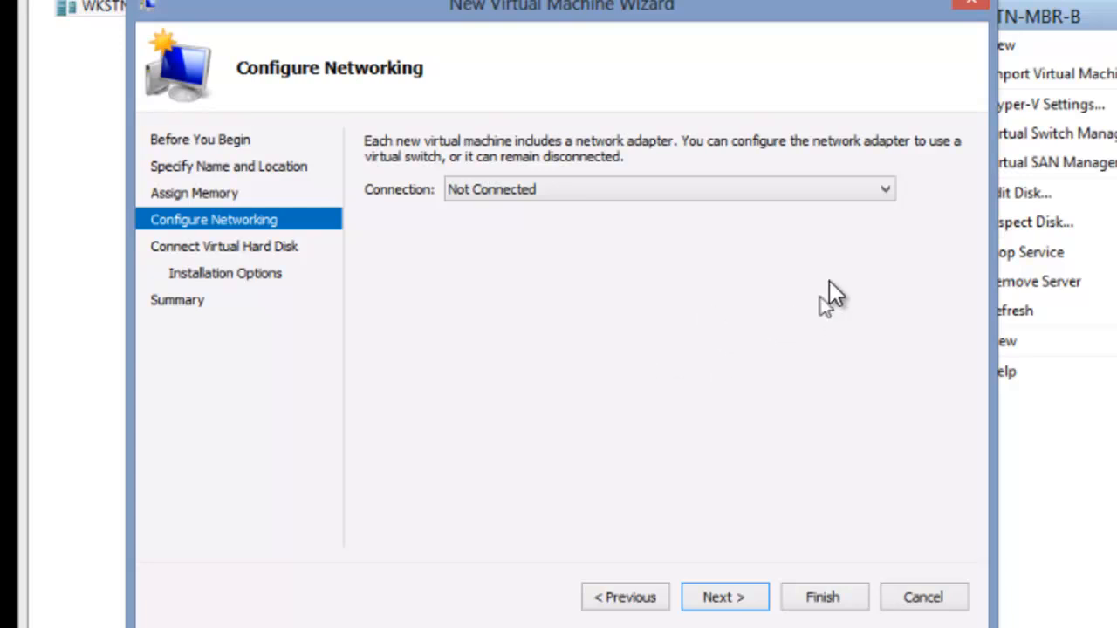
{"action": "left_click", "coordinate": [875, 194]}
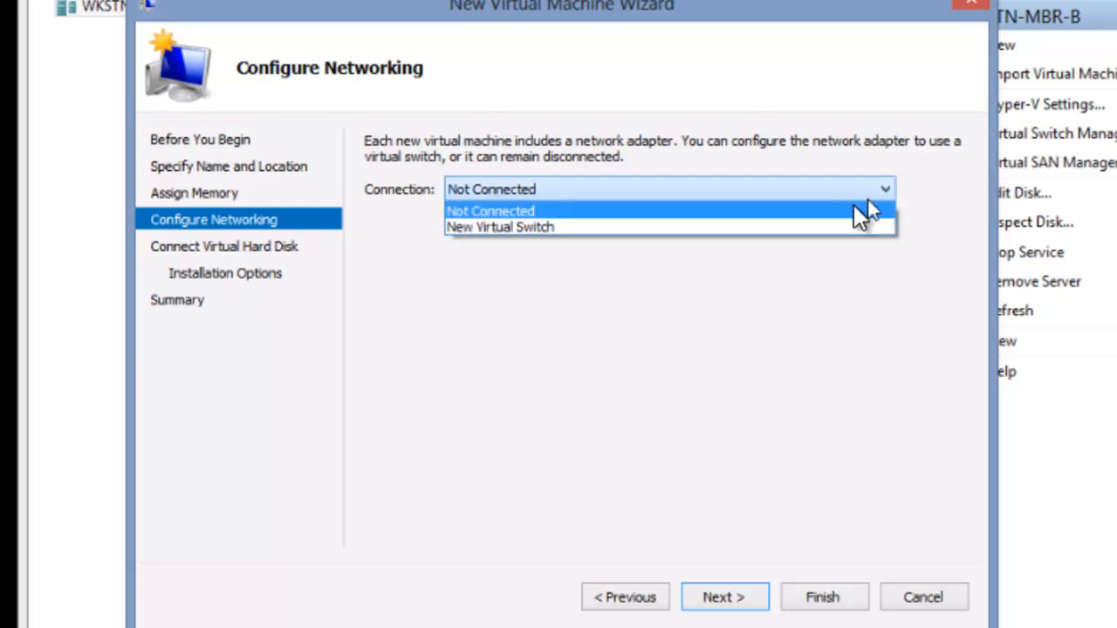
{"action": "left_click", "coordinate": [800, 229]}
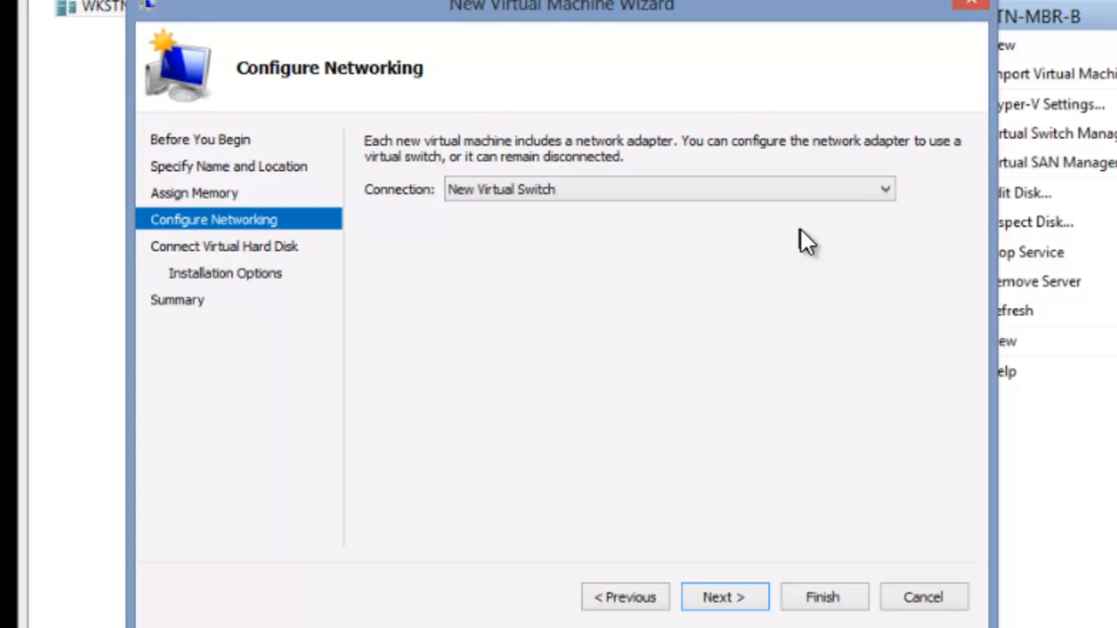
{"action": "left_click", "coordinate": [733, 602]}
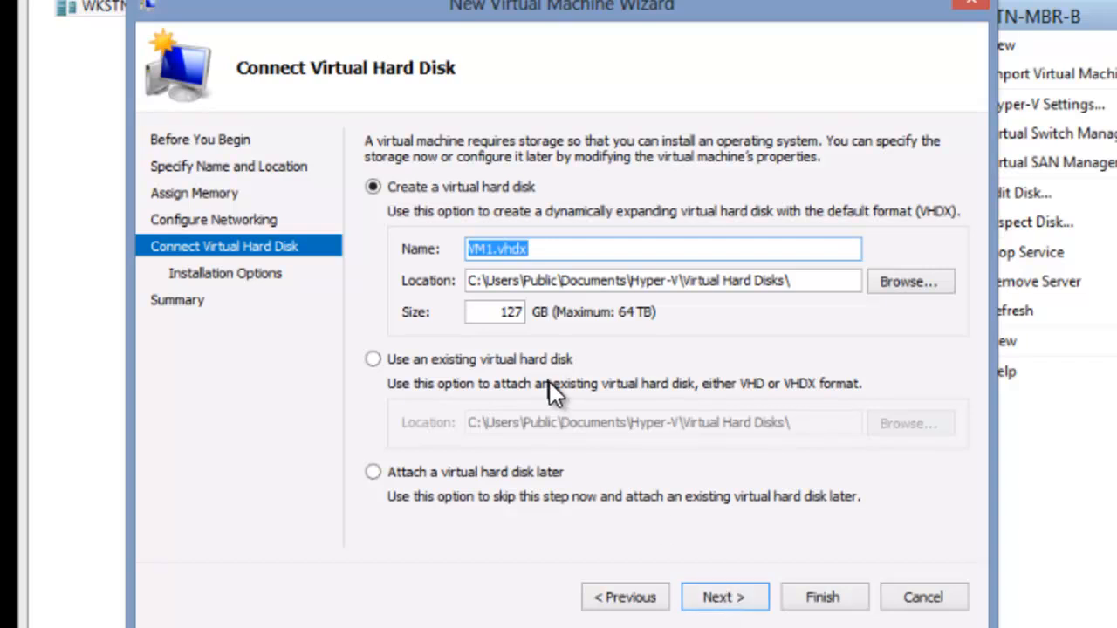
Set the new virtual hard disk's size to 5 GB, keep the default installation option, and finish creating VM1.
{"action": "left_click_drag", "start_coordinate": [494, 315], "coordinate": [522, 309]}
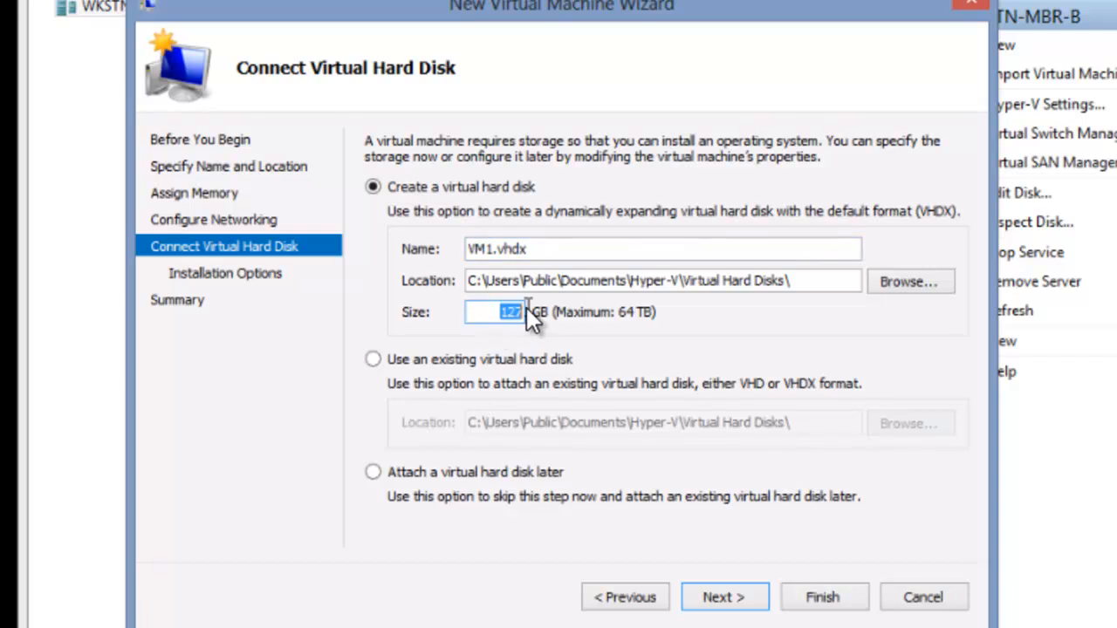
{"action": "type", "text": "5"}
{"action": "left_click", "coordinate": [727, 601]}
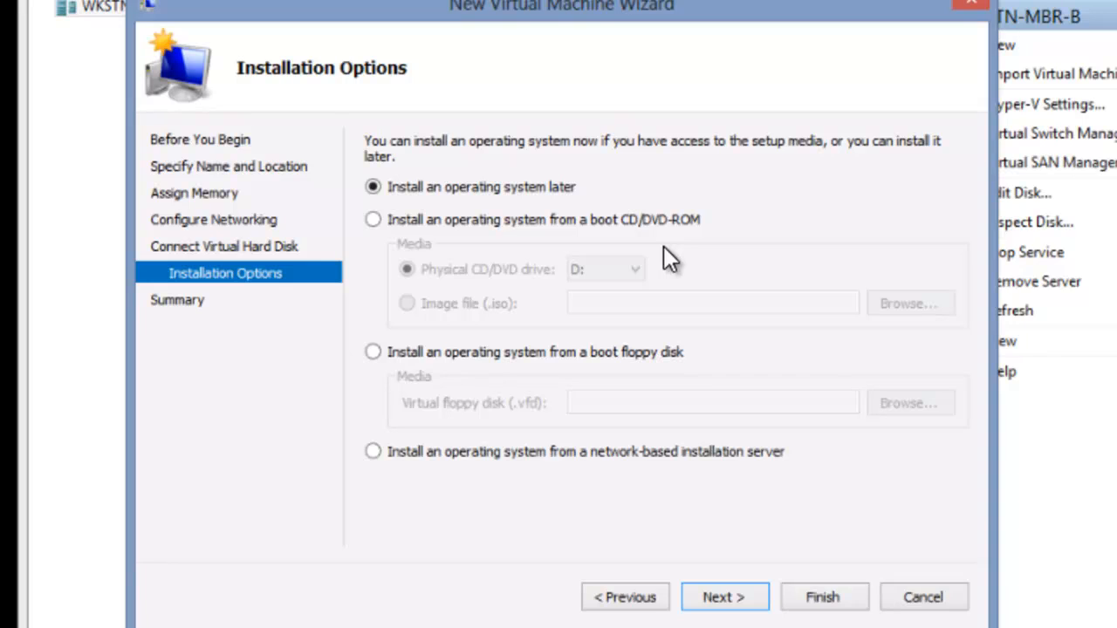
{"action": "left_click", "coordinate": [724, 598]}
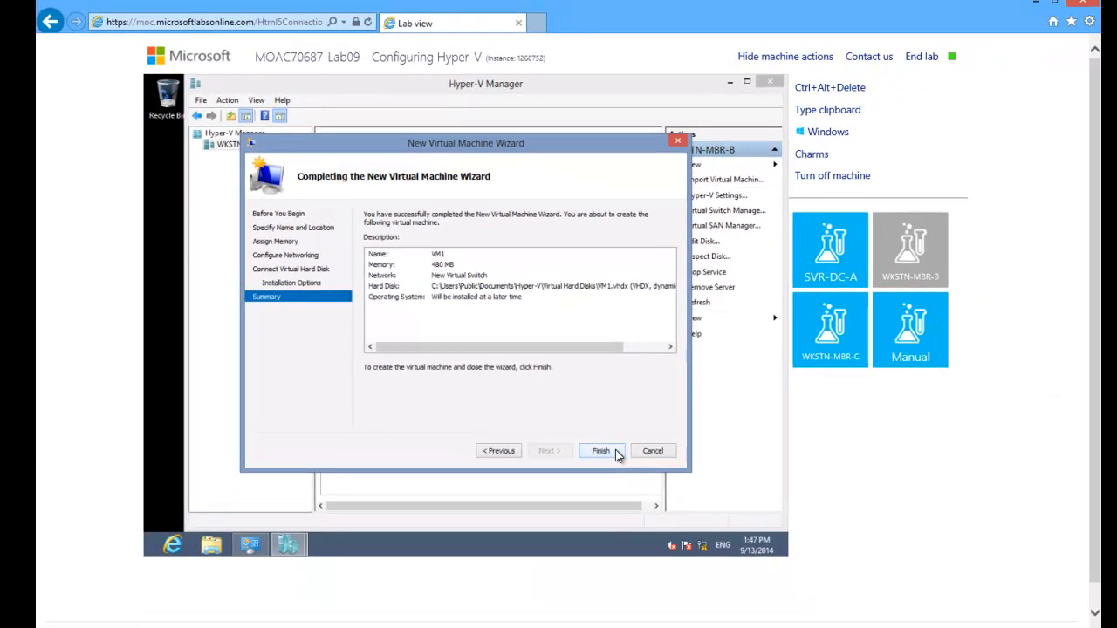
{"action": "left_click", "coordinate": [615, 451]}
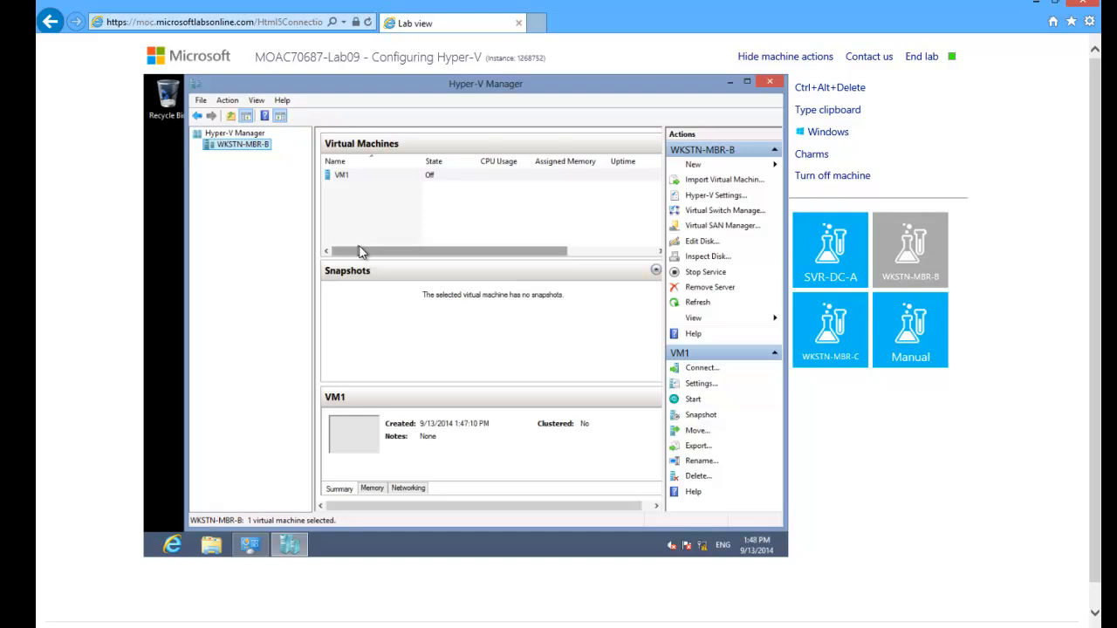
In VM1's settings, switch the DVD drive on IDE Controller 1 to an image file and browse for the file.
{"action": "left_click", "coordinate": [360, 176]}
{"action": "right_click", "coordinate": [361, 180]}
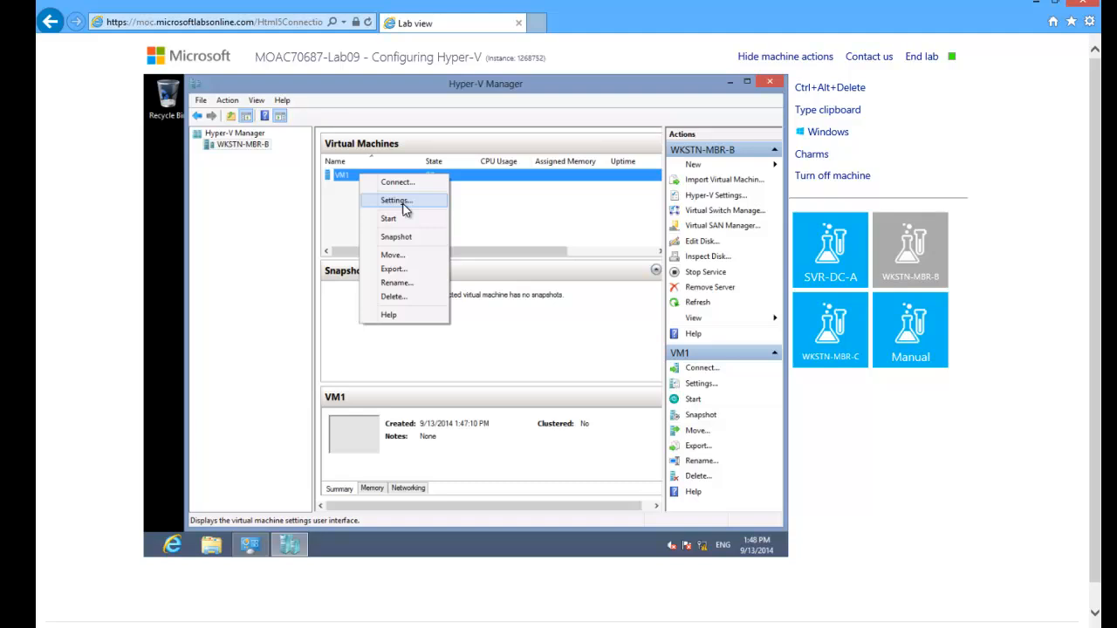
{"action": "left_click", "coordinate": [404, 203]}
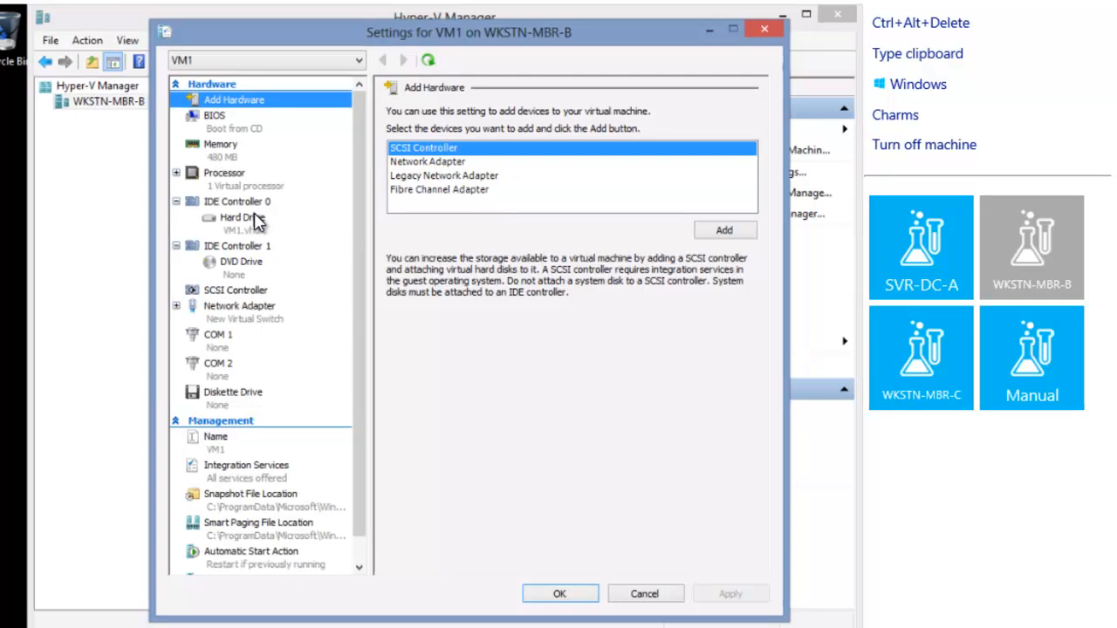
{"action": "left_click", "coordinate": [254, 276]}
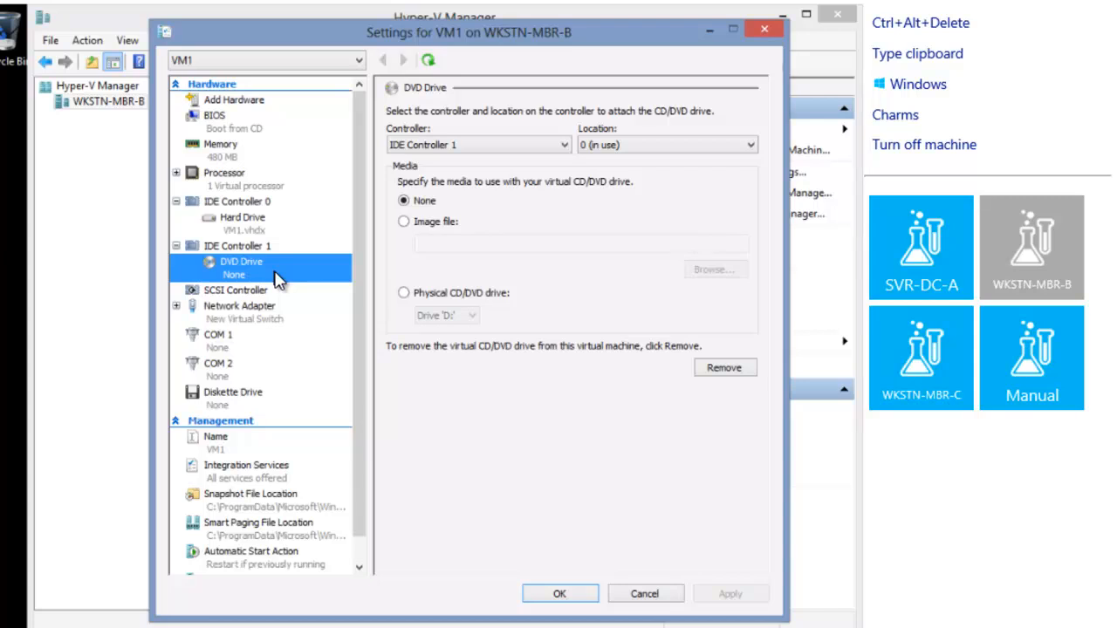
{"action": "left_click", "coordinate": [404, 221]}
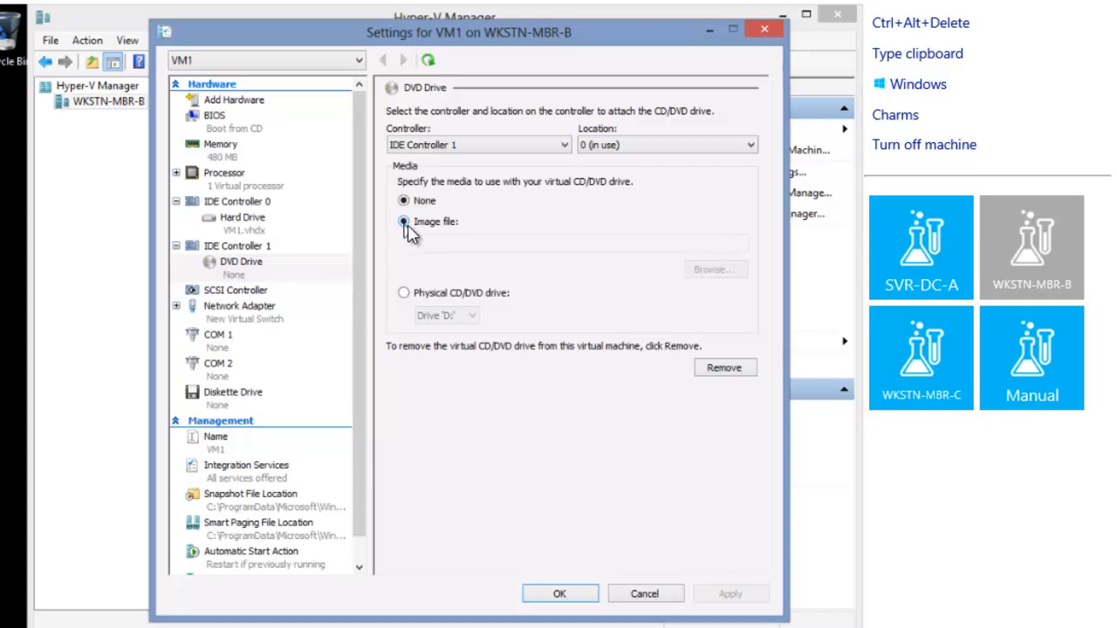
{"action": "left_click", "coordinate": [721, 274]}
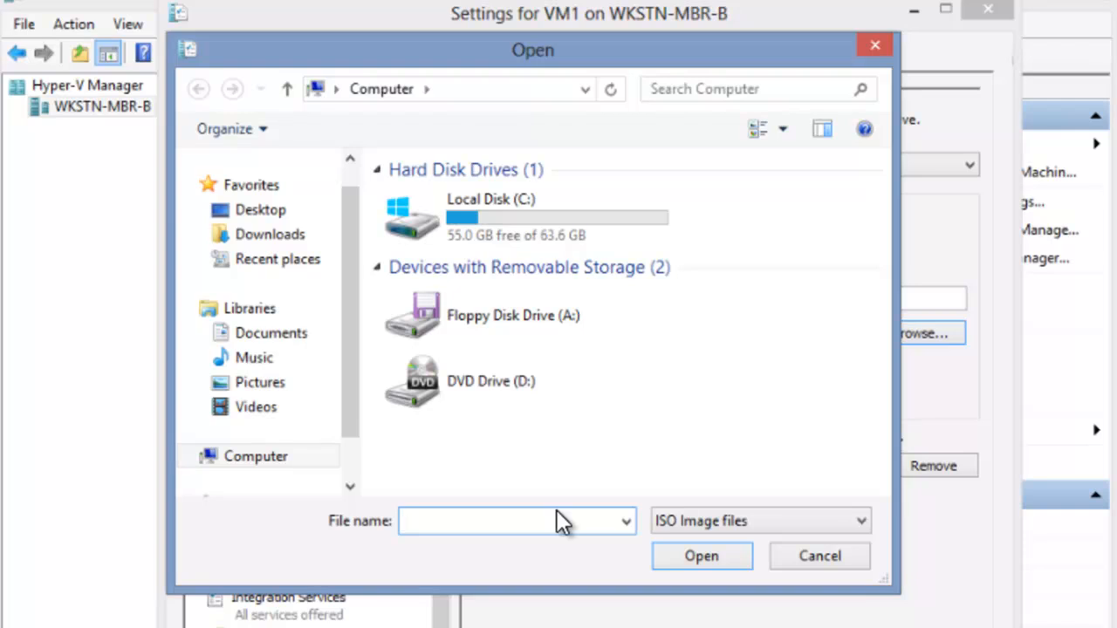
Attach the WIN8_RTM_X64FRE_ENTERPRISE_EVAL ISO from \\svr-dc-a\Software to the DVD drive and save VM1's settings.
{"action": "type", "text": "\\svr"}
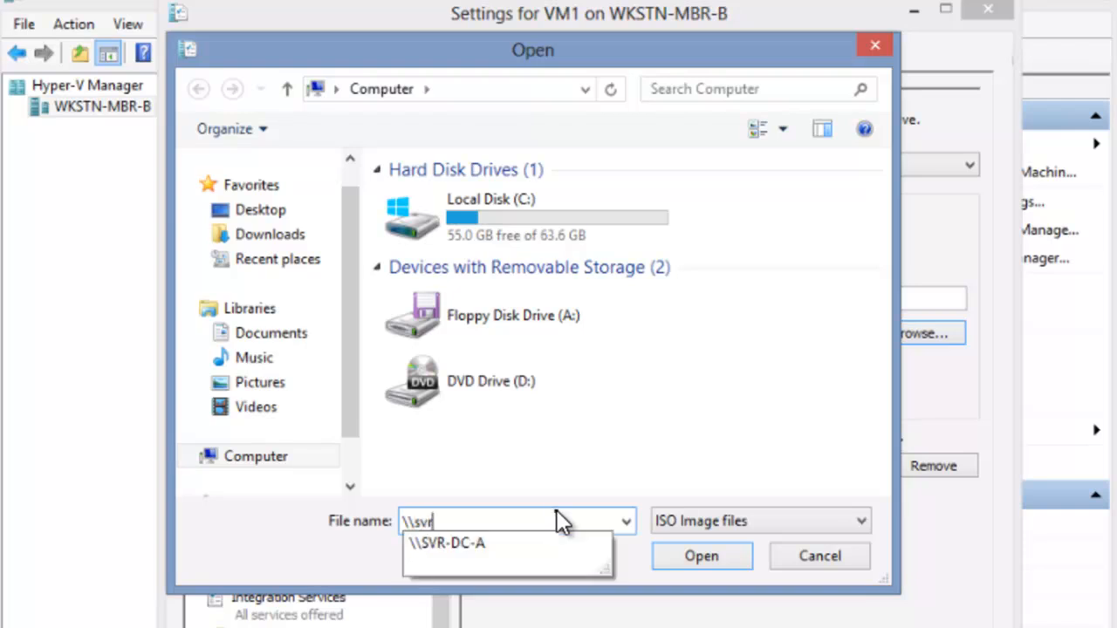
{"action": "type", "text": "-dc-a"}
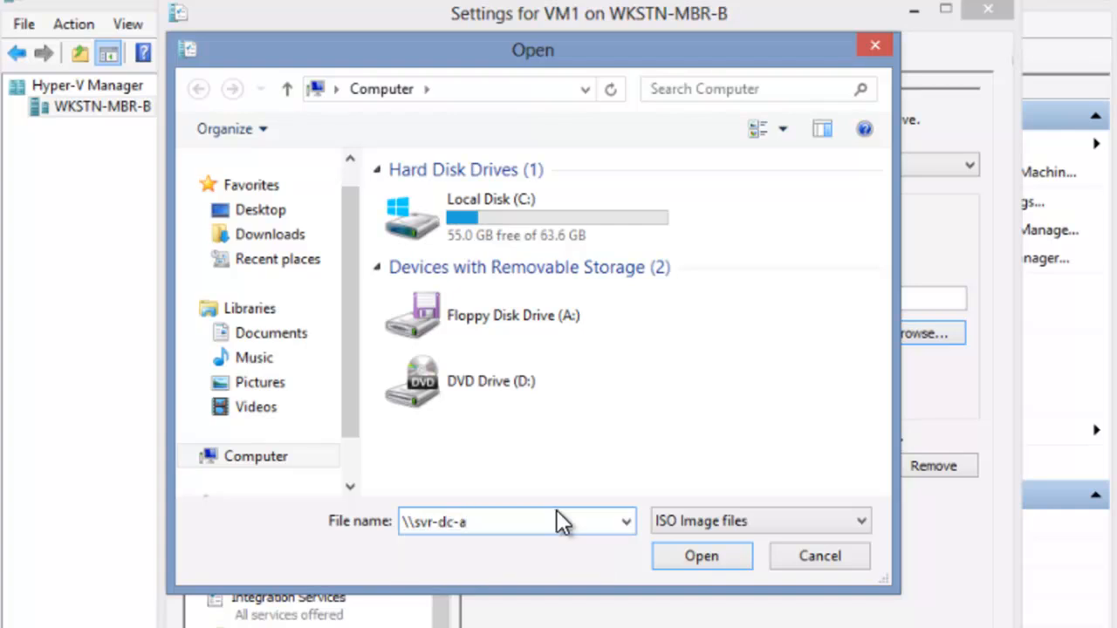
{"action": "type", "text": "\\"}
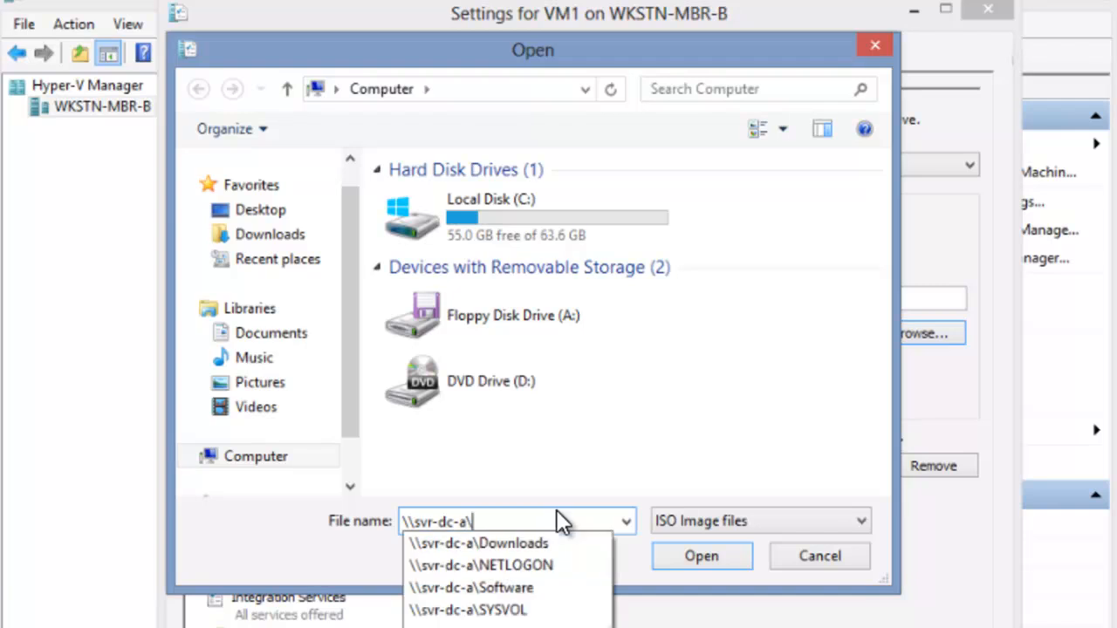
{"action": "type", "text": "S"}
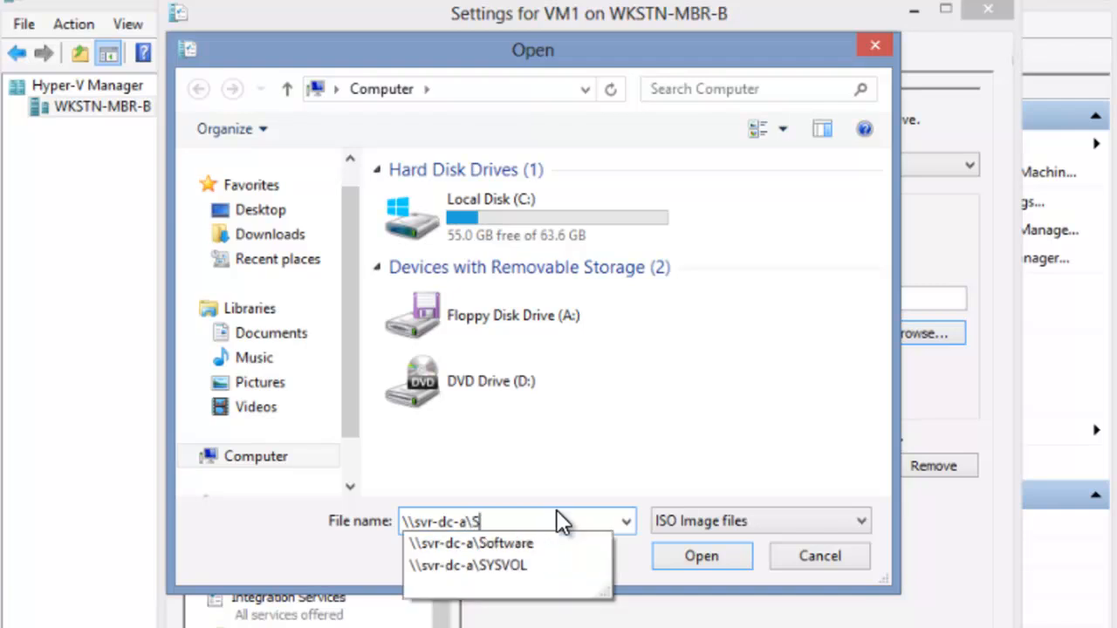
{"action": "type", "text": "oftware"}
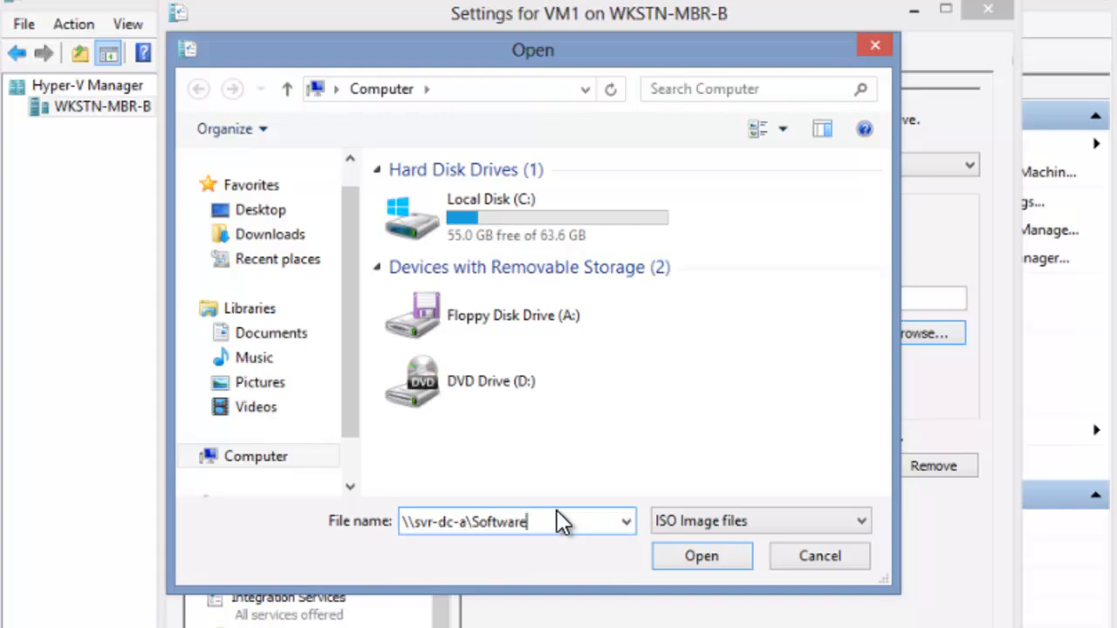
{"action": "left_click", "coordinate": [726, 554]}
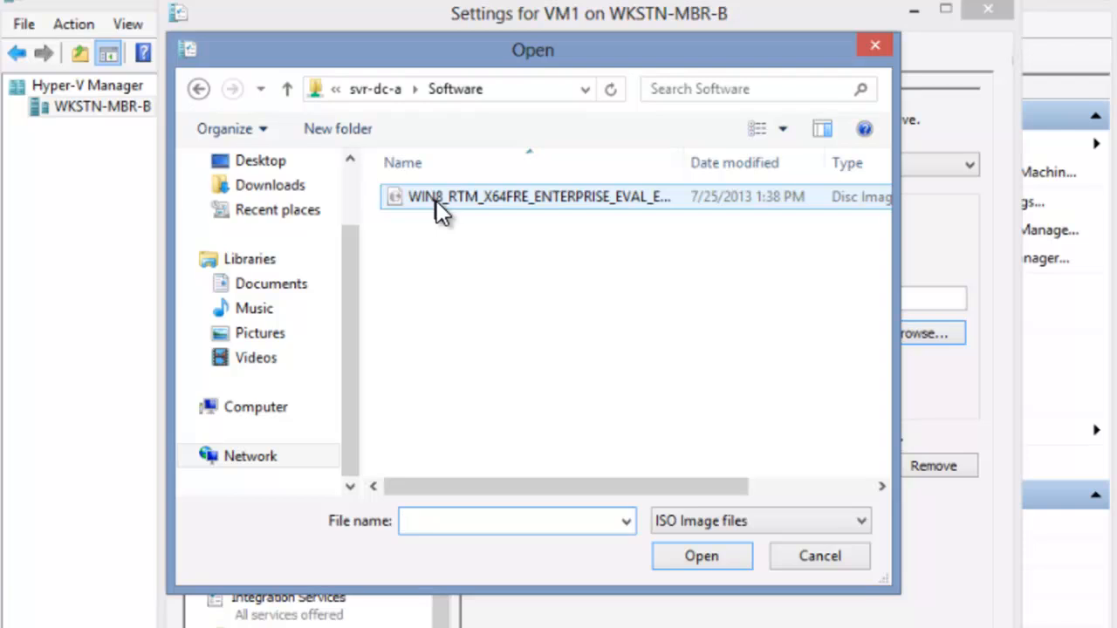
{"action": "left_click", "coordinate": [436, 201]}
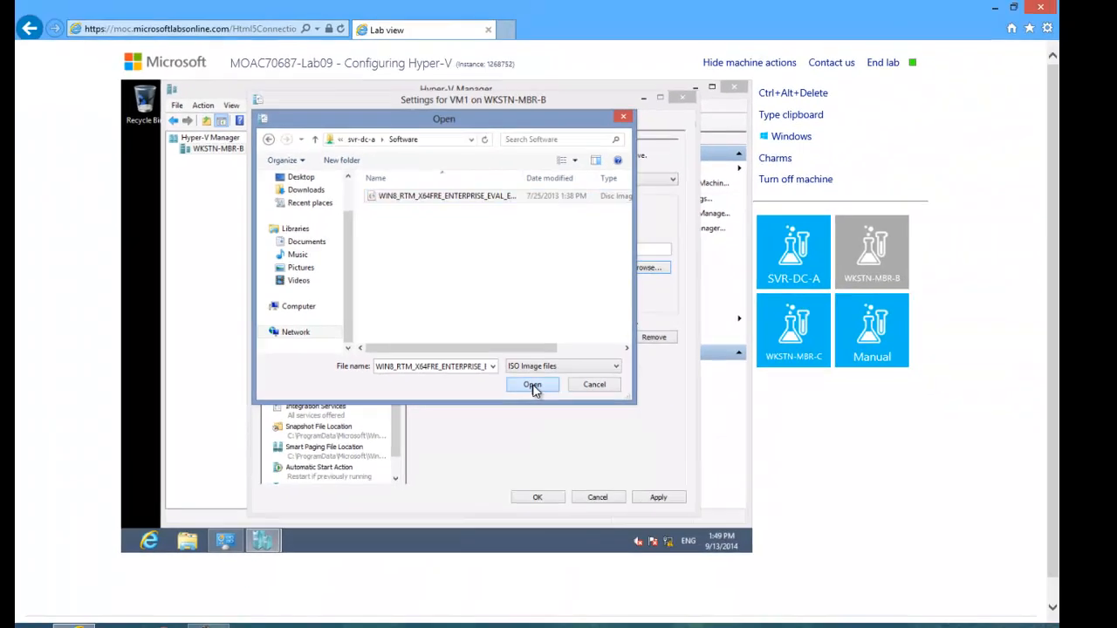
{"action": "left_click", "coordinate": [704, 558]}
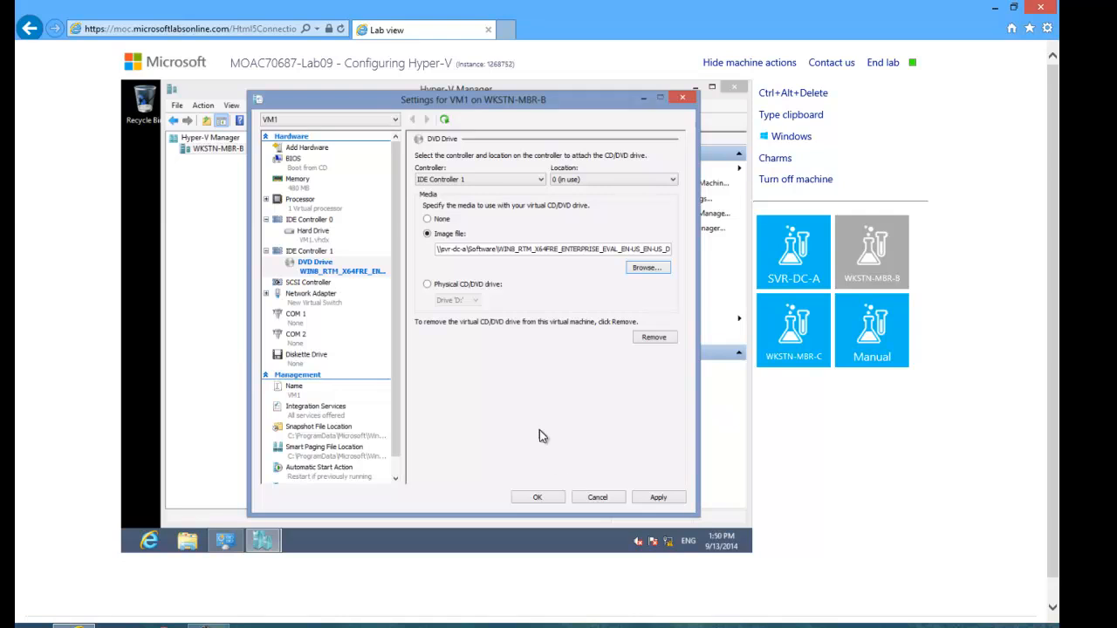
{"action": "left_click", "coordinate": [538, 498]}
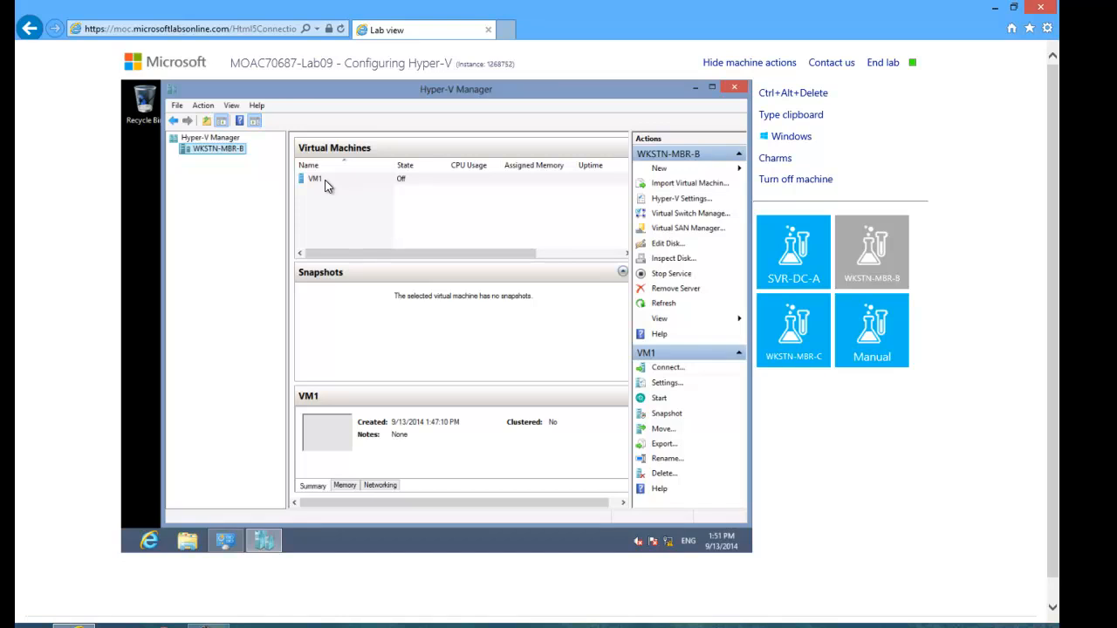
Take a snapshot of the VM1 virtual machine.
{"action": "left_click", "coordinate": [326, 185]}
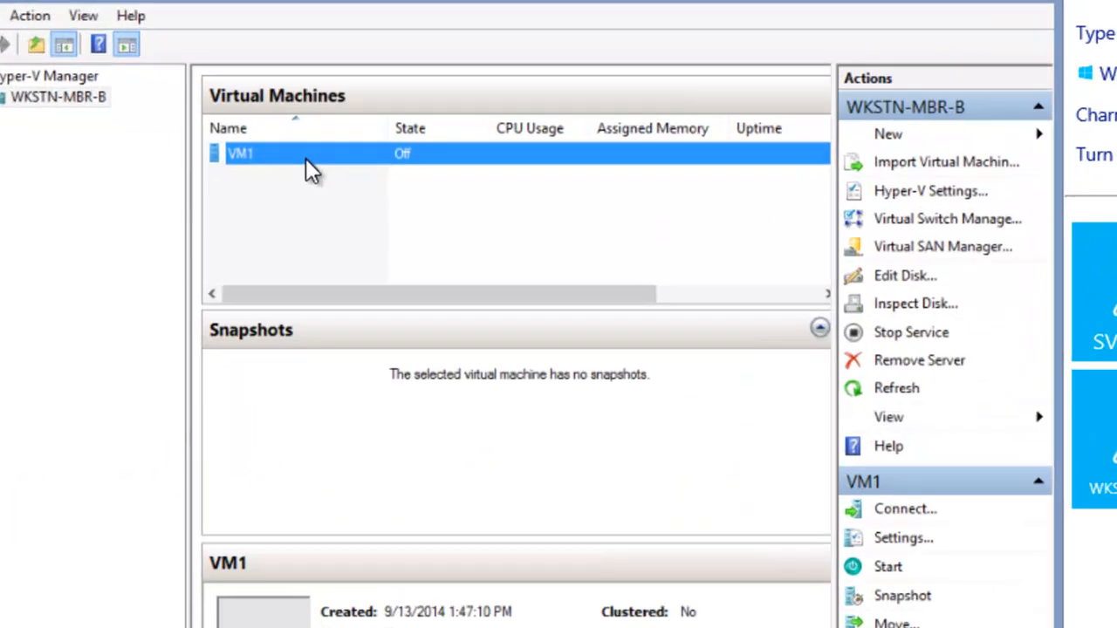
{"action": "right_click", "coordinate": [350, 182]}
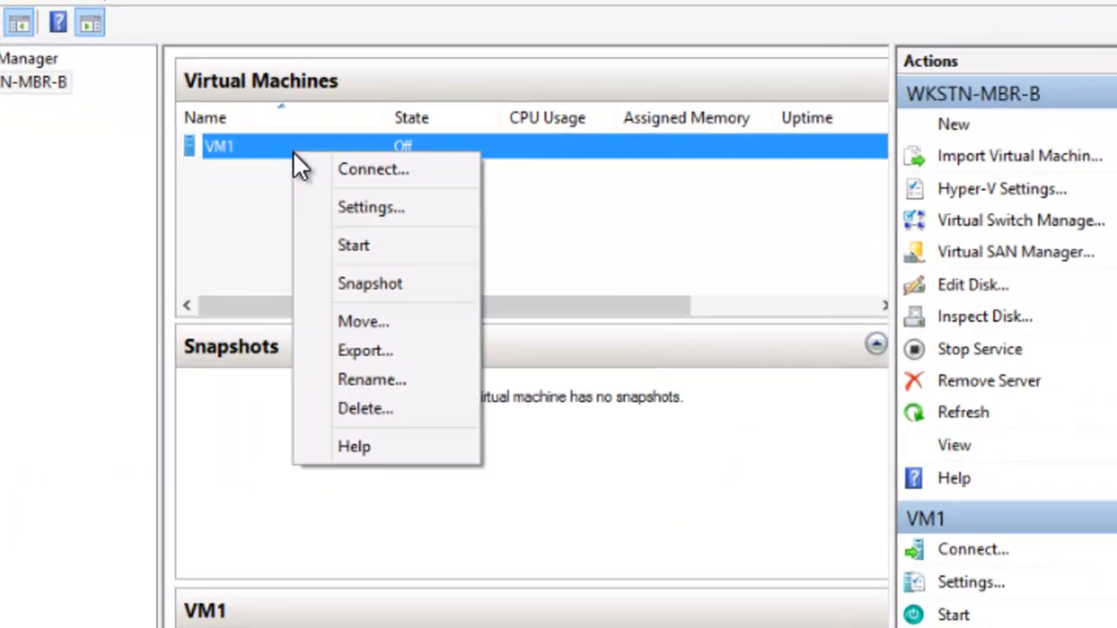
{"action": "left_click", "coordinate": [370, 283]}
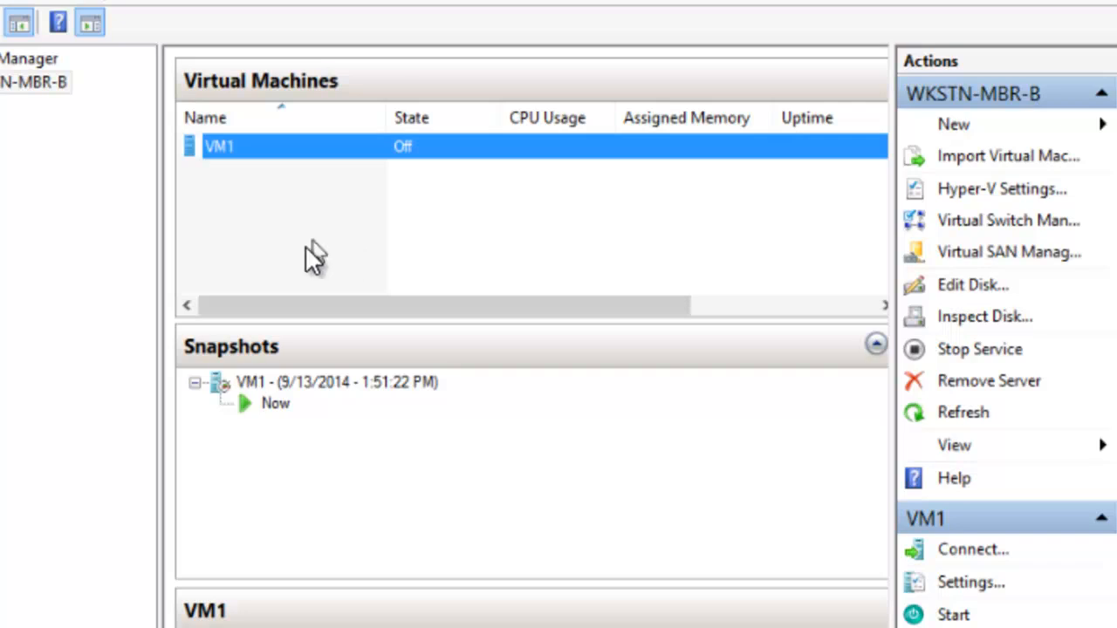
Delete VM1's 9/13/2014 1:51:22 PM snapshot.
{"action": "right_click", "coordinate": [277, 384]}
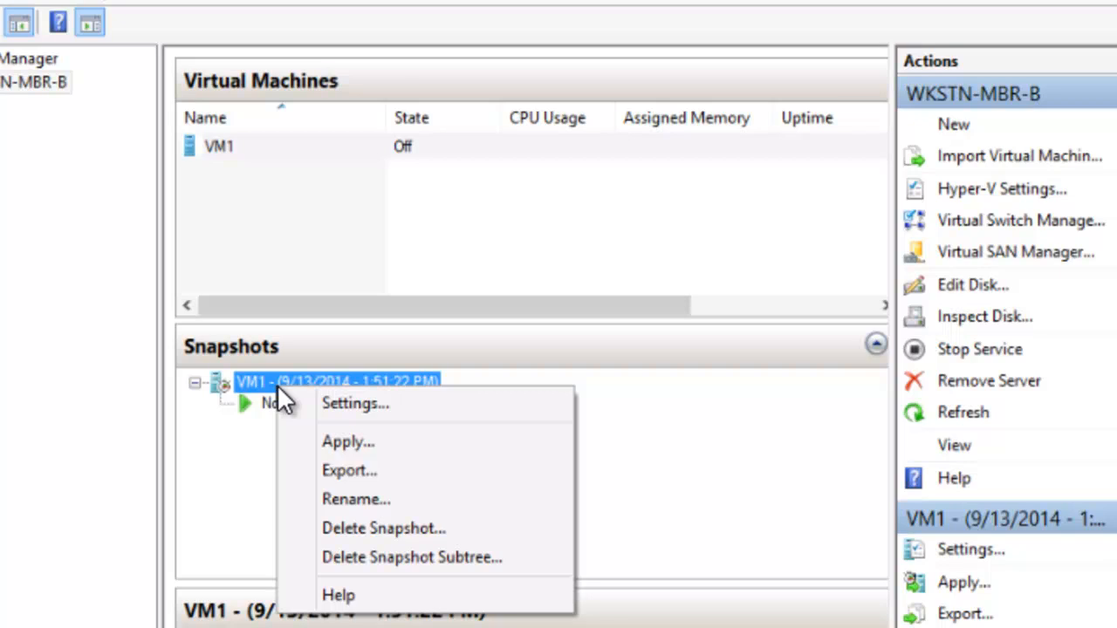
{"action": "left_click", "coordinate": [354, 530]}
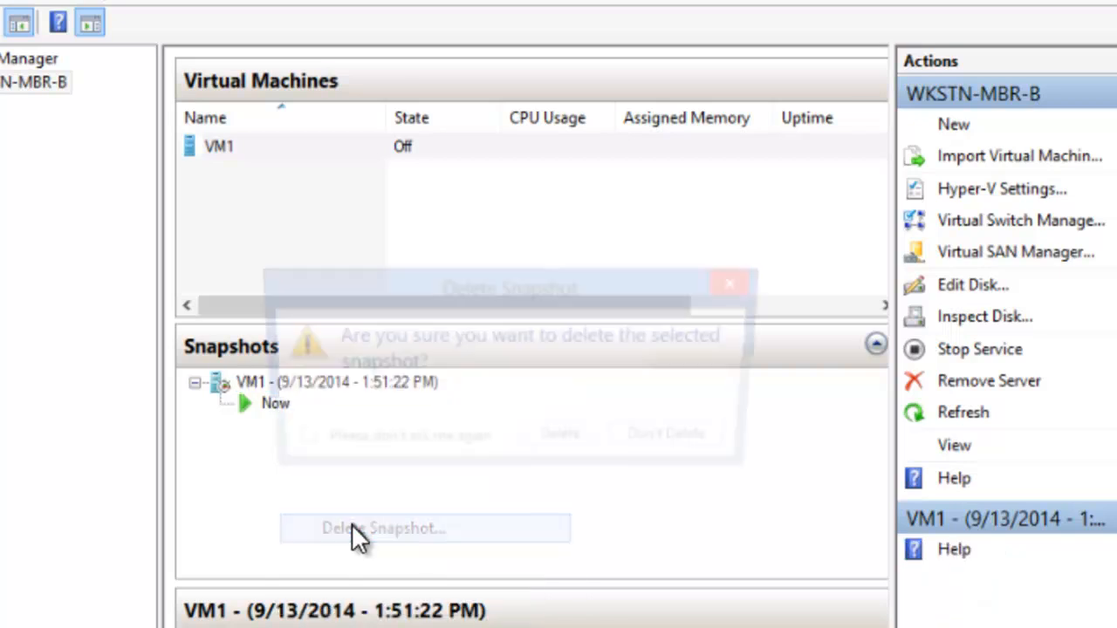
{"action": "left_click", "coordinate": [588, 443]}
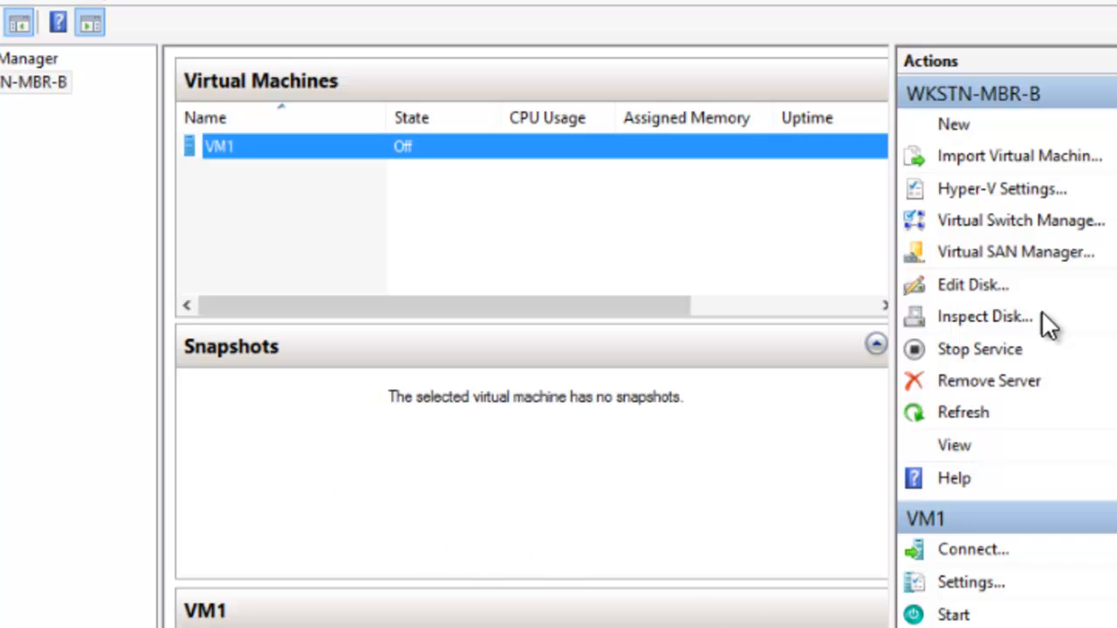
Expand VM1.vhdx, stored in the public Hyper-V virtual hard disks folder, to 6 GB with the Edit Virtual Hard Disk Wizard.
{"action": "left_click", "coordinate": [979, 287]}
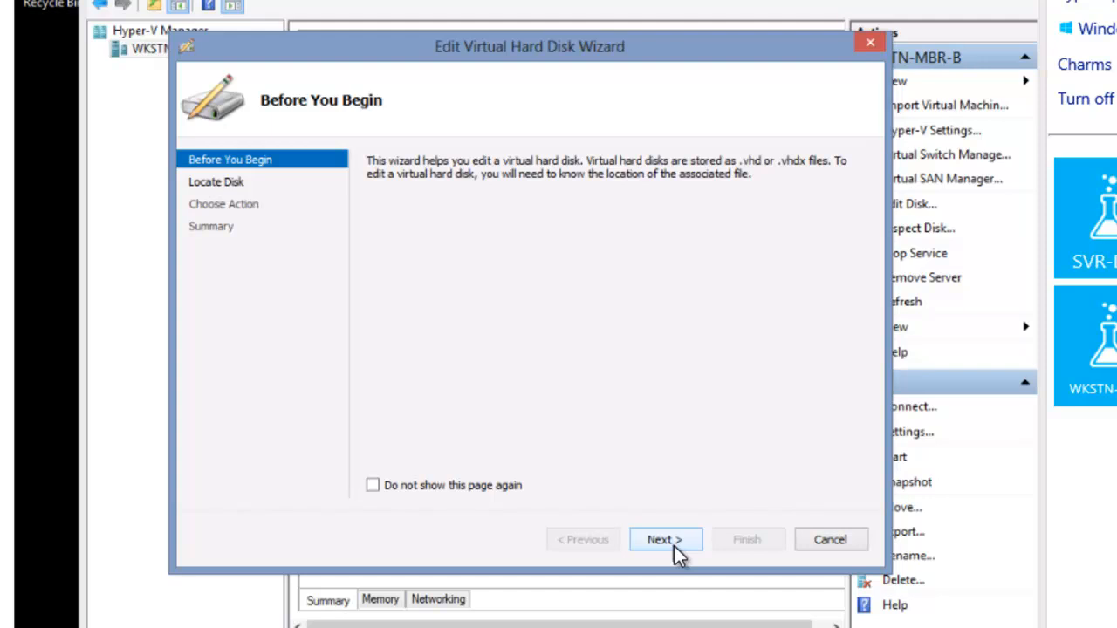
{"action": "left_click", "coordinate": [668, 541]}
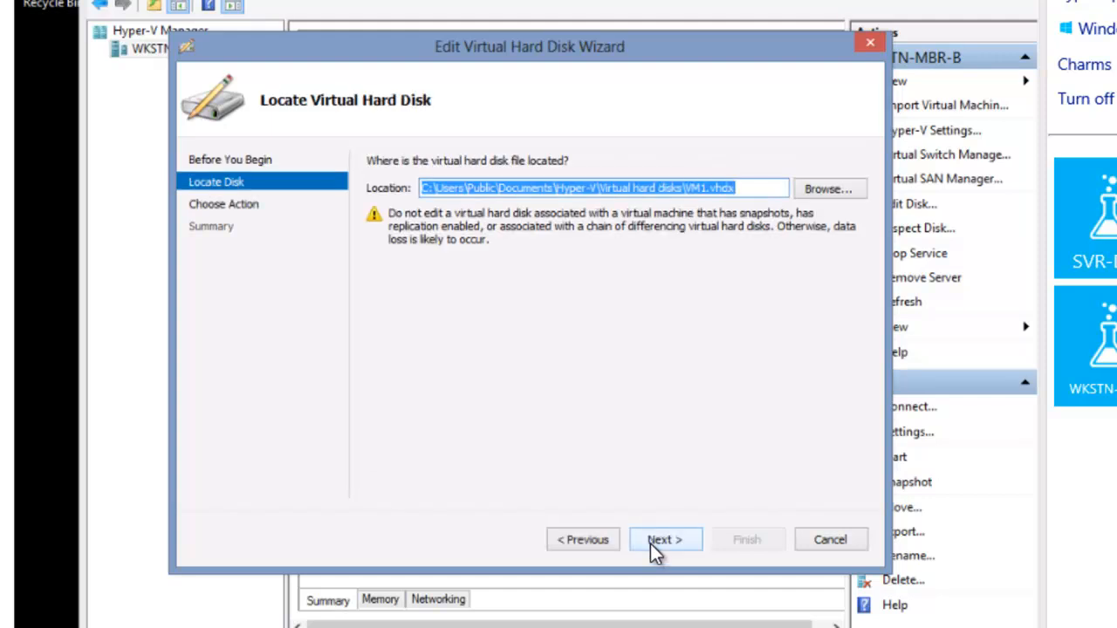
{"action": "left_click", "coordinate": [653, 541]}
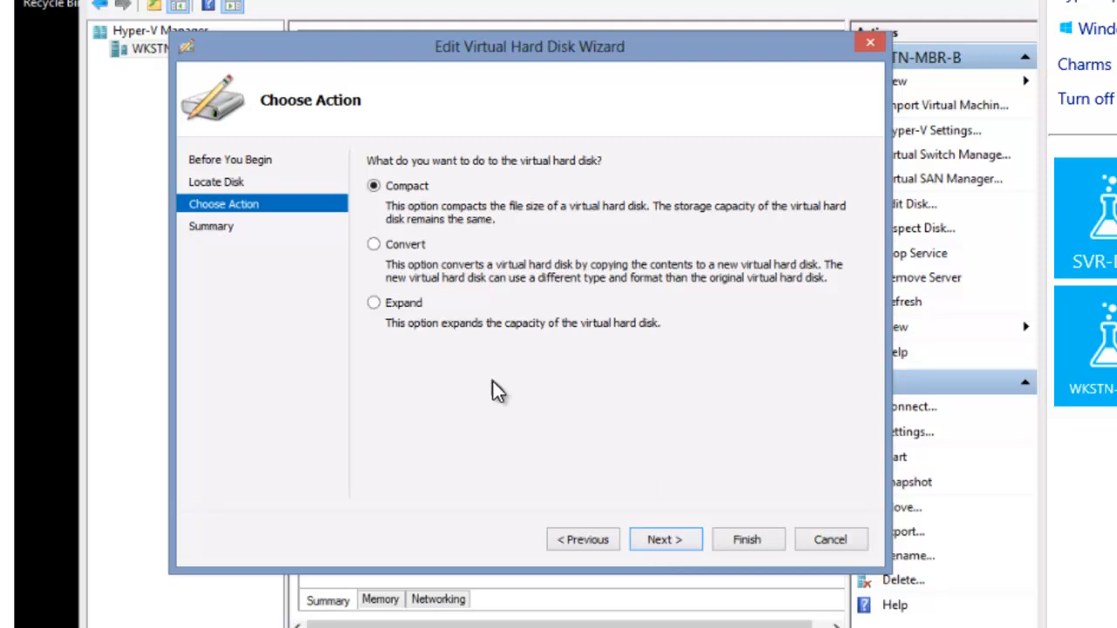
{"action": "left_click", "coordinate": [389, 308]}
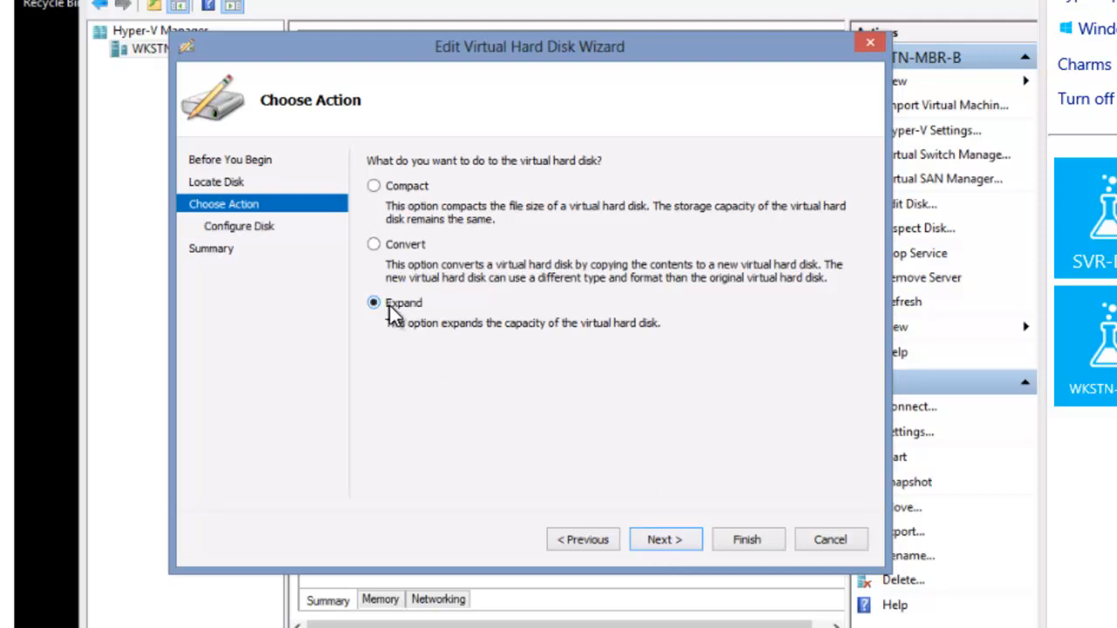
{"action": "left_click", "coordinate": [670, 539]}
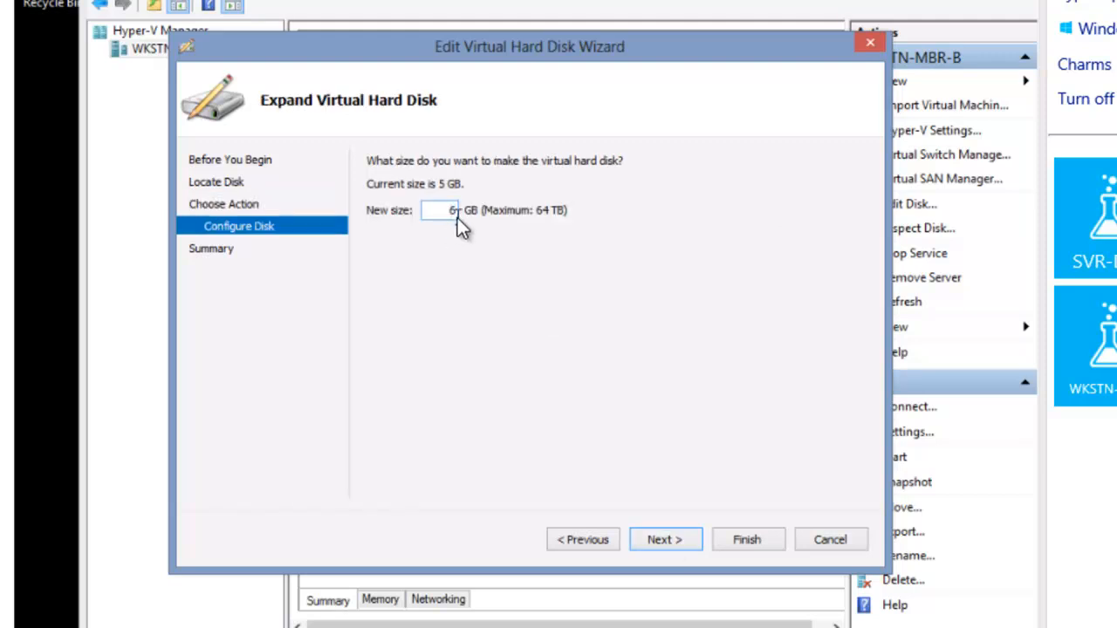
{"action": "left_click", "coordinate": [664, 539]}
{"action": "left_click", "coordinate": [759, 534]}
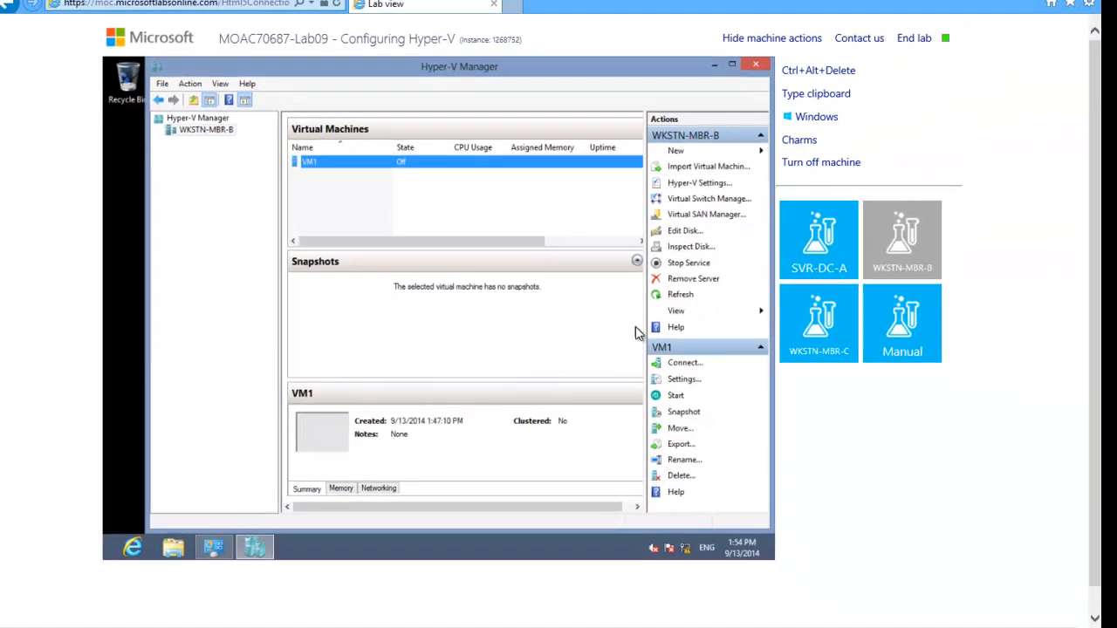
End the MOAC70687-Lab09 Configuring Hyper-V lab session.
{"action": "left_click", "coordinate": [917, 40]}
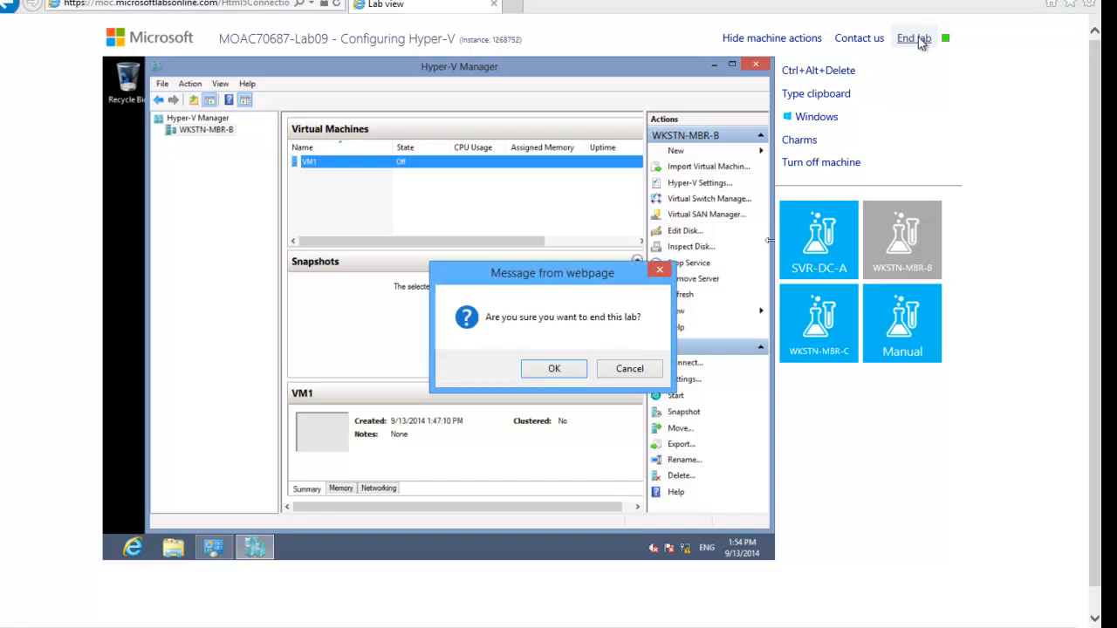